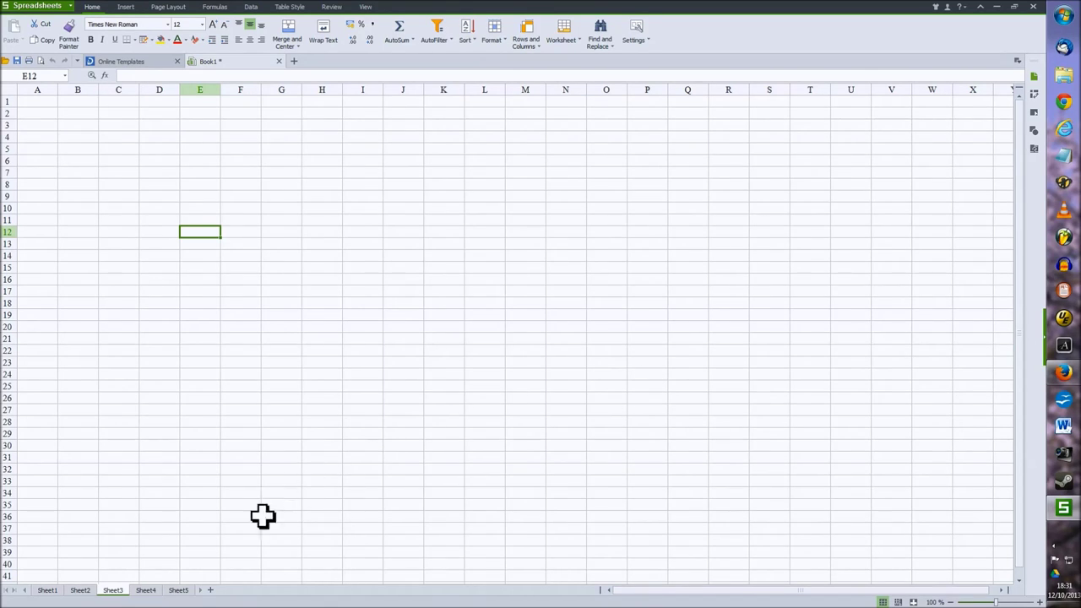
Switch to Sheet1 and view the commands offered for its sheet tab and for cell G14
click(148, 592)
click(47, 593)
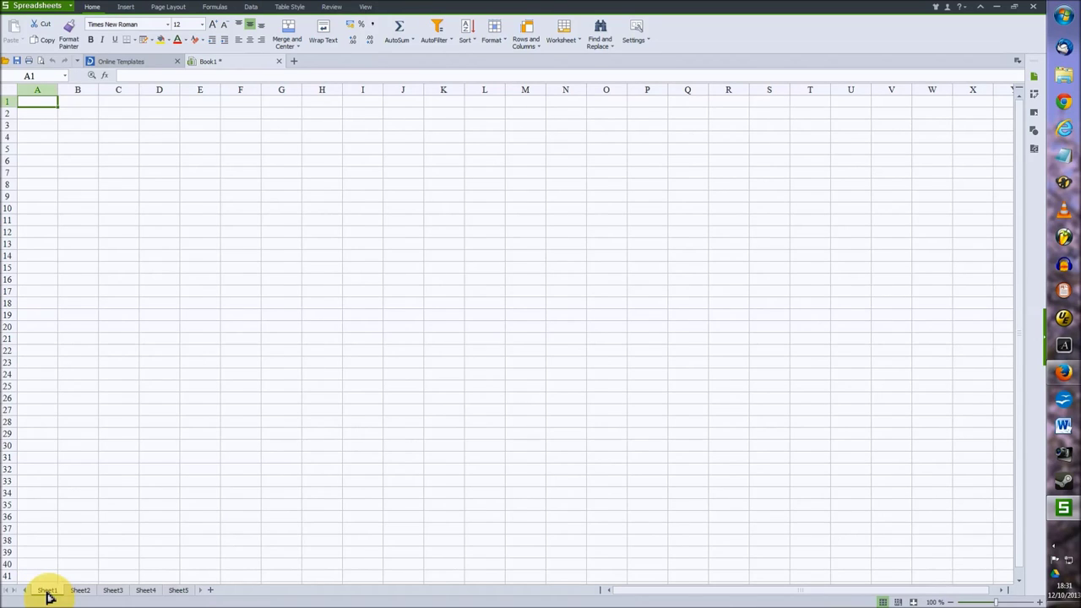
right_click(48, 593)
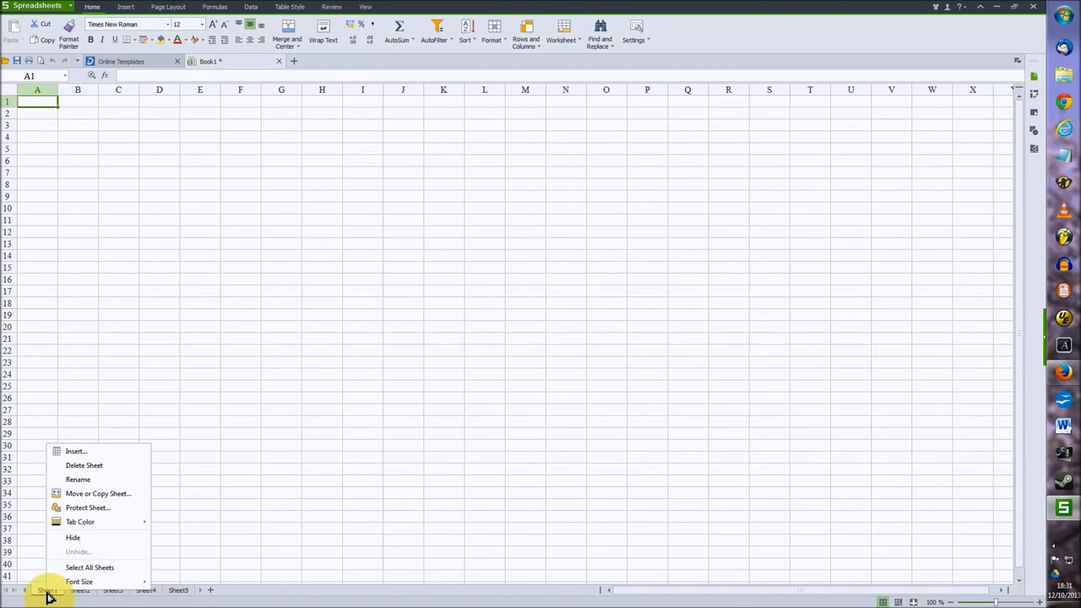
mouse_move(80, 583)
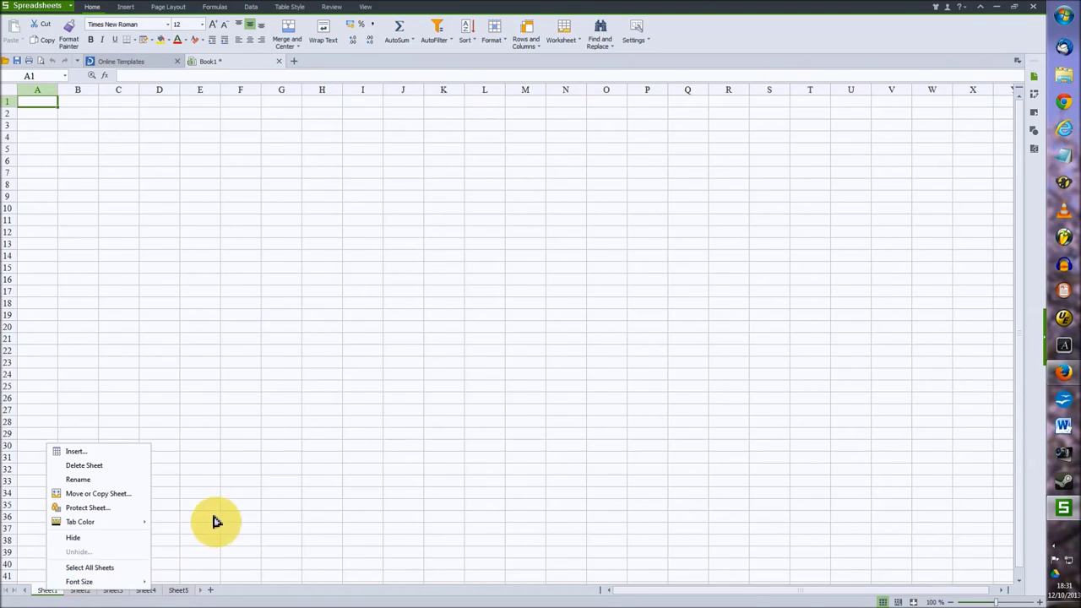
click(279, 267)
right_click(279, 267)
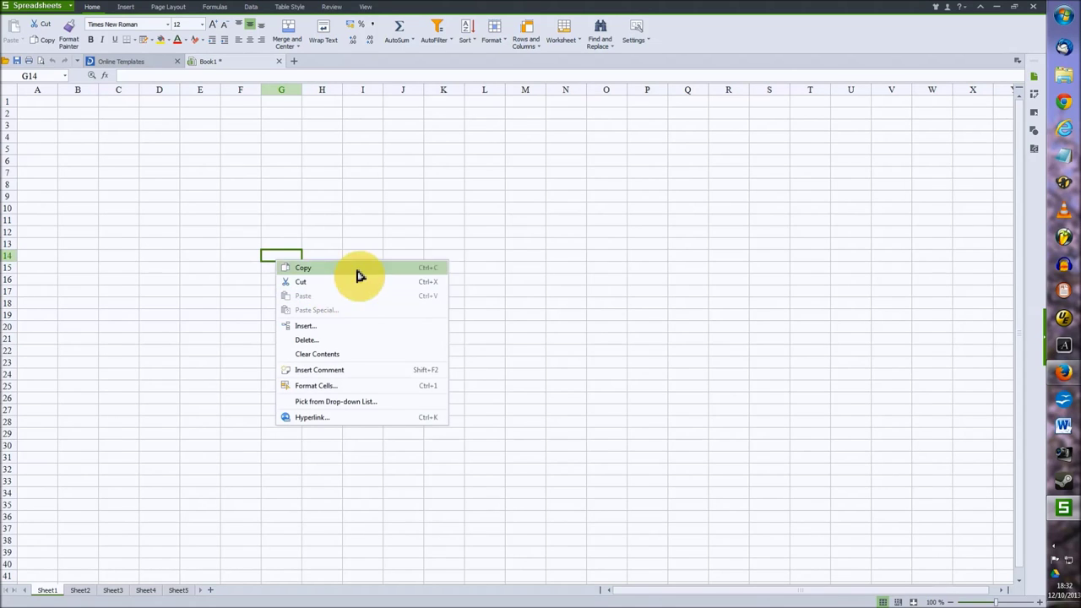
Zoom the sheet out to 40%, in to 264%, and settle on a zoom level of 149%
click(970, 601)
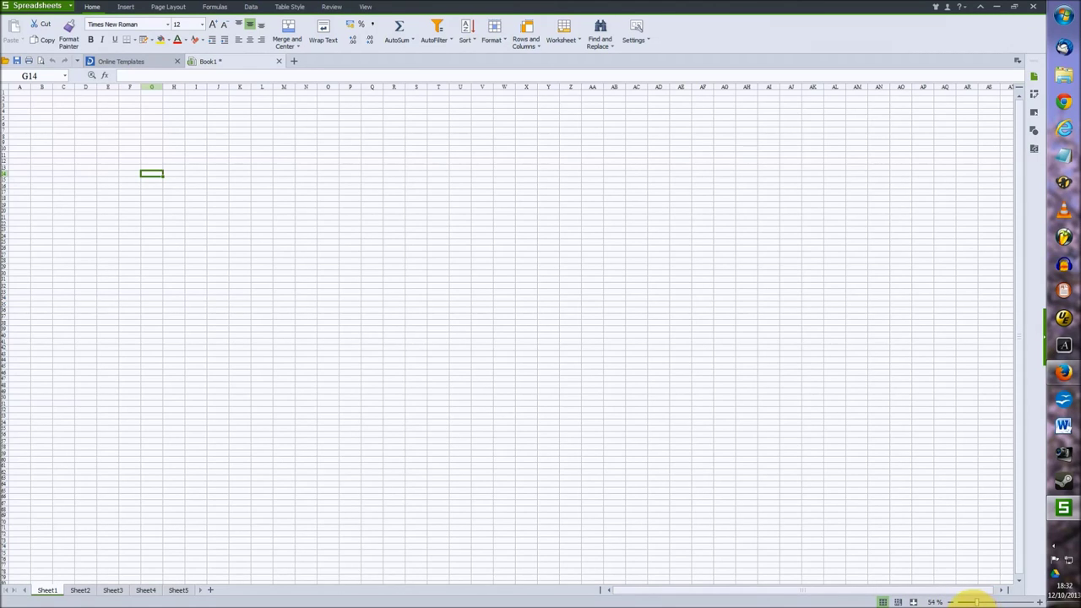
drag(978, 603, 971, 602)
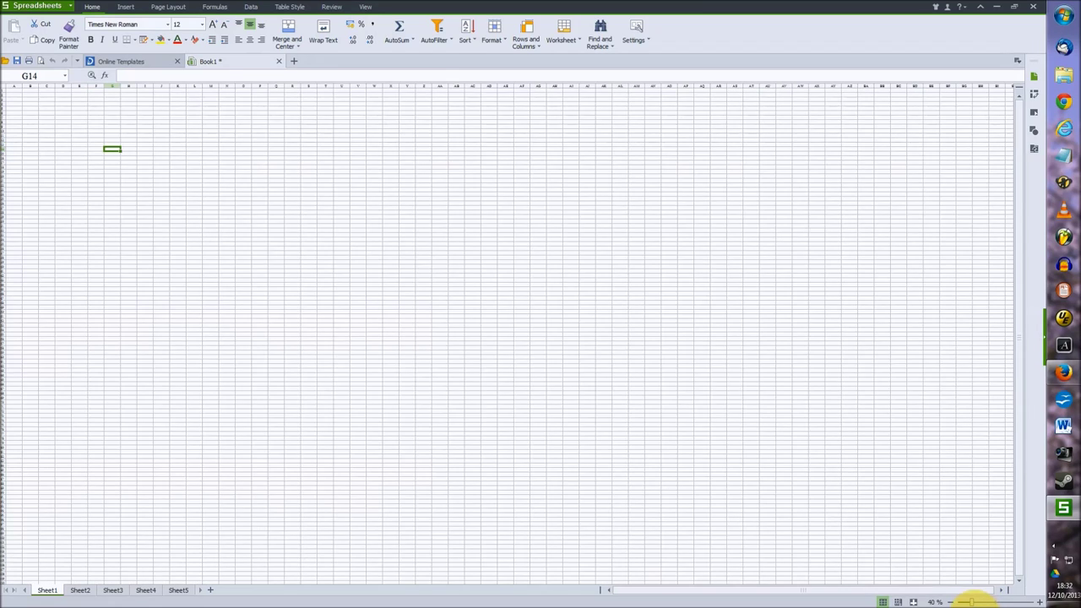
click(1024, 596)
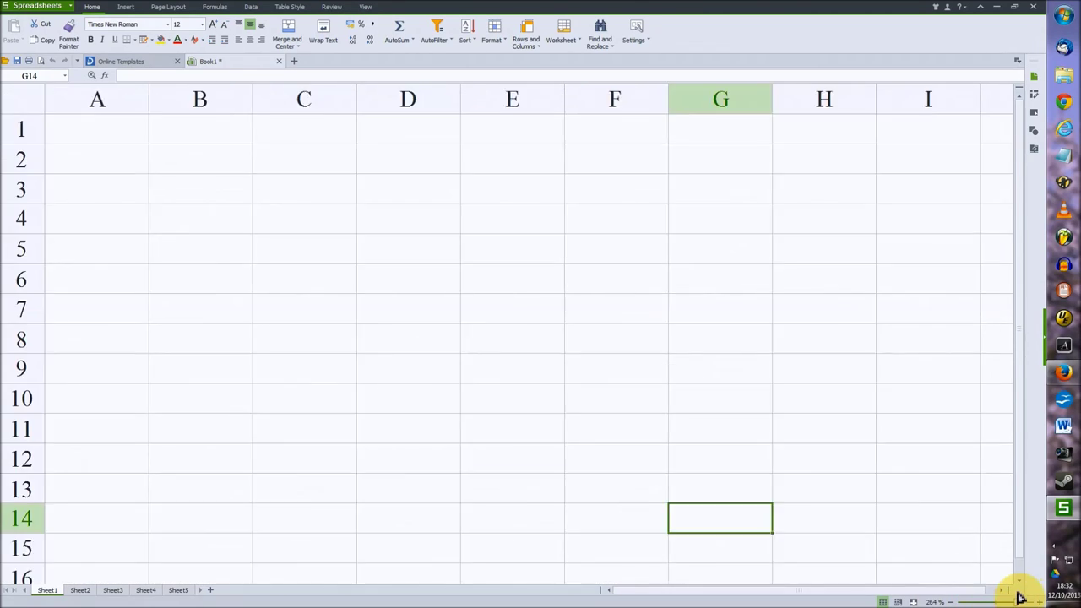
drag(1024, 596, 1007, 600)
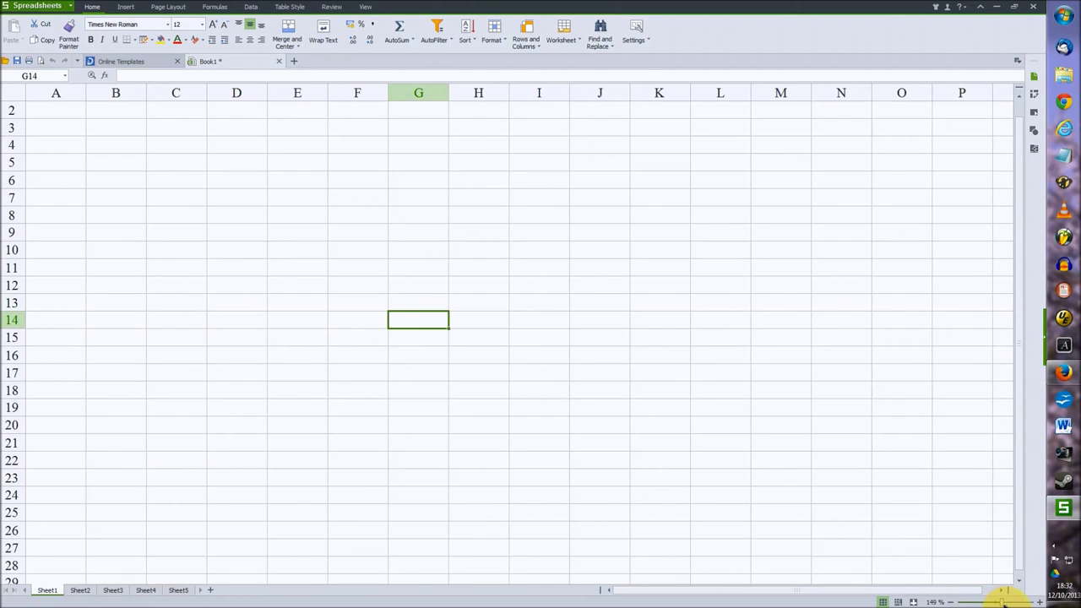
Select the single cells F11, D4 and B2 one after another
click(378, 272)
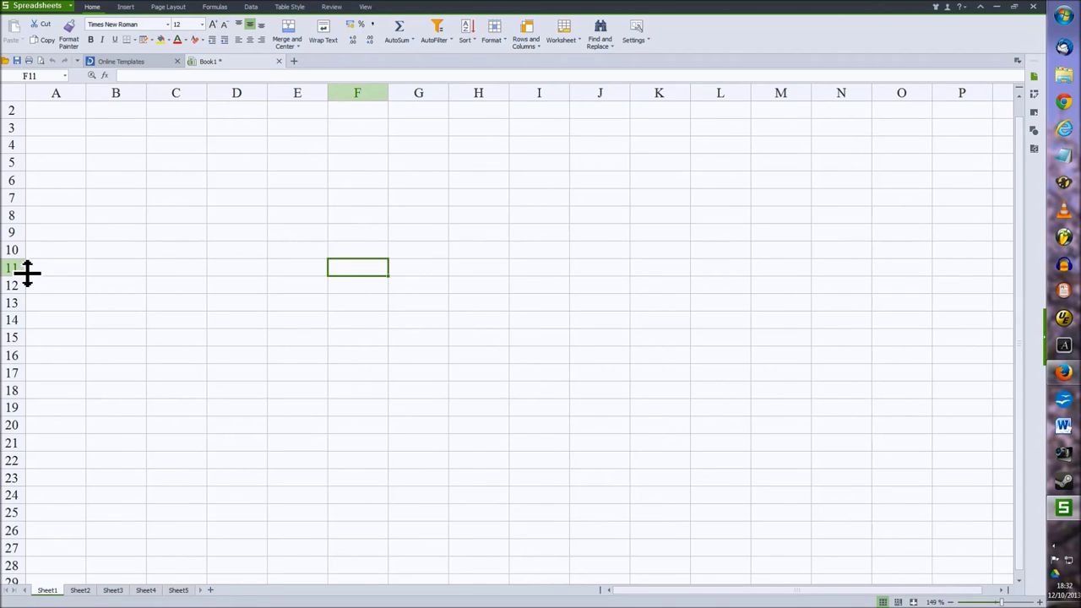
click(226, 148)
click(114, 113)
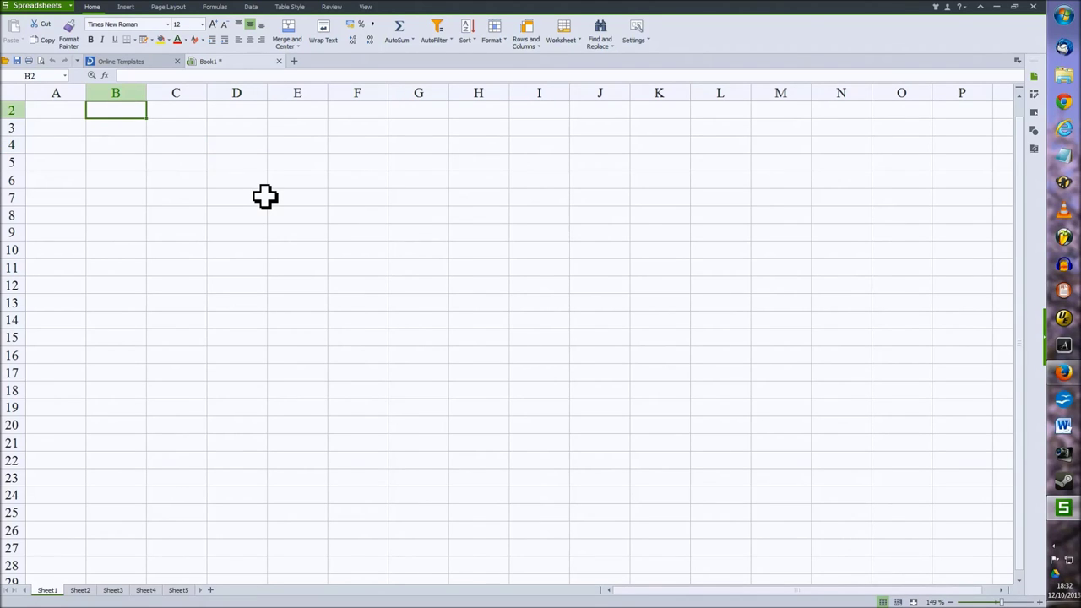
Move the active cell one cell at a time around B2, across row 5 to F5 and back, and down to B11
key(Down)
key(Down)
key(Down)
key(Right)
key(Left)
key(Up)
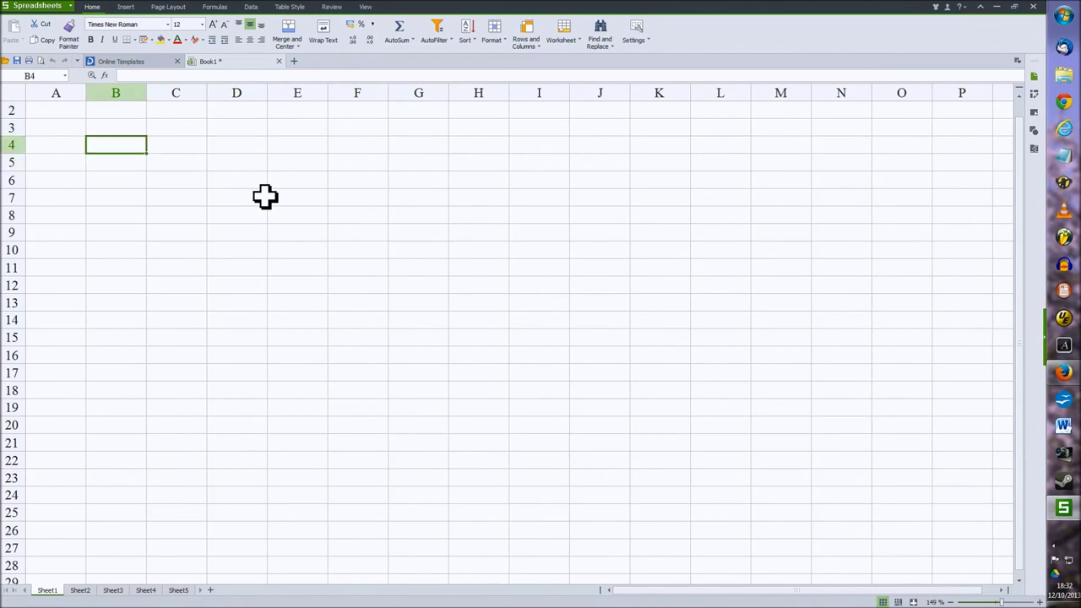
key(Left)
key(Up)
key(Right)
key(Down)
key(Down)
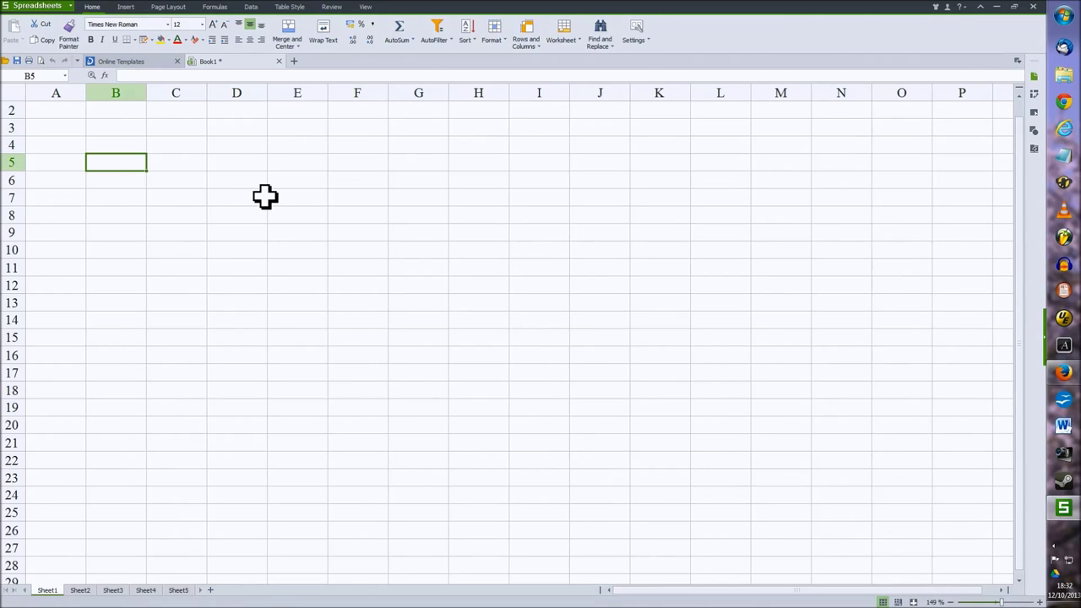
key(Right)
key(Right)
key(Right)
key(Right)
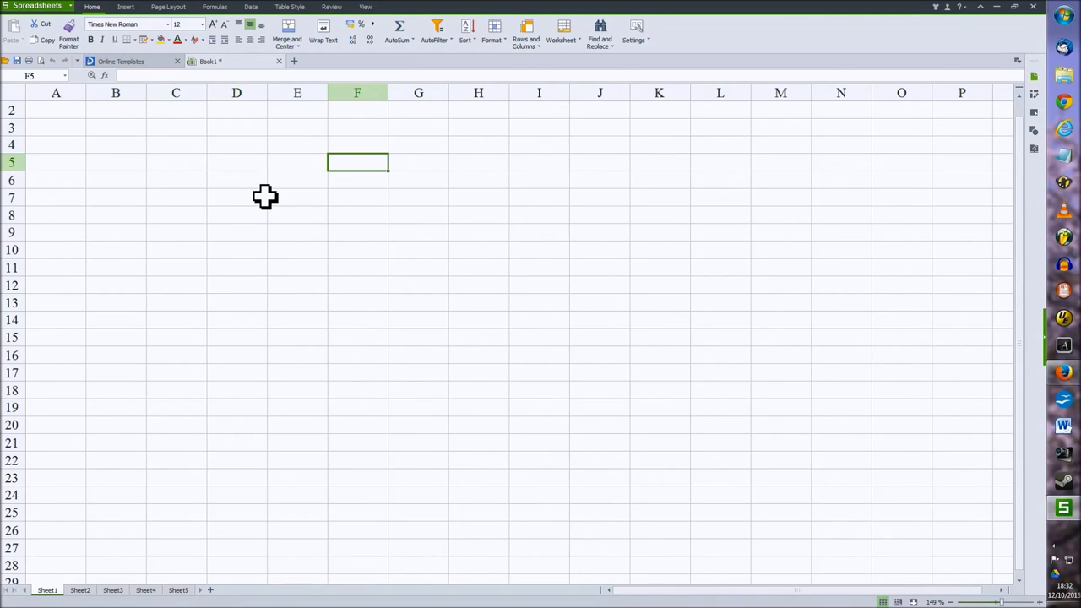
key(Left)
key(Left)
key(Left)
key(Left)
key(Down)
key(Down)
key(Down)
key(Down)
key(Down)
key(Down)
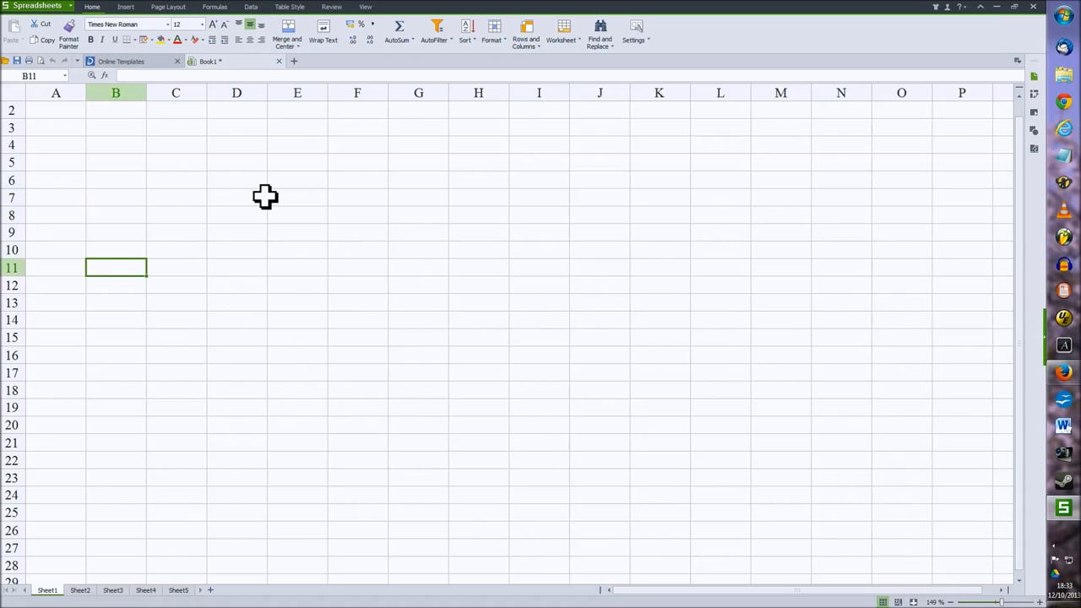
Select the cell range B3:I14, and replace that selection with the range J4:O17
click(132, 132)
drag(132, 132, 555, 324)
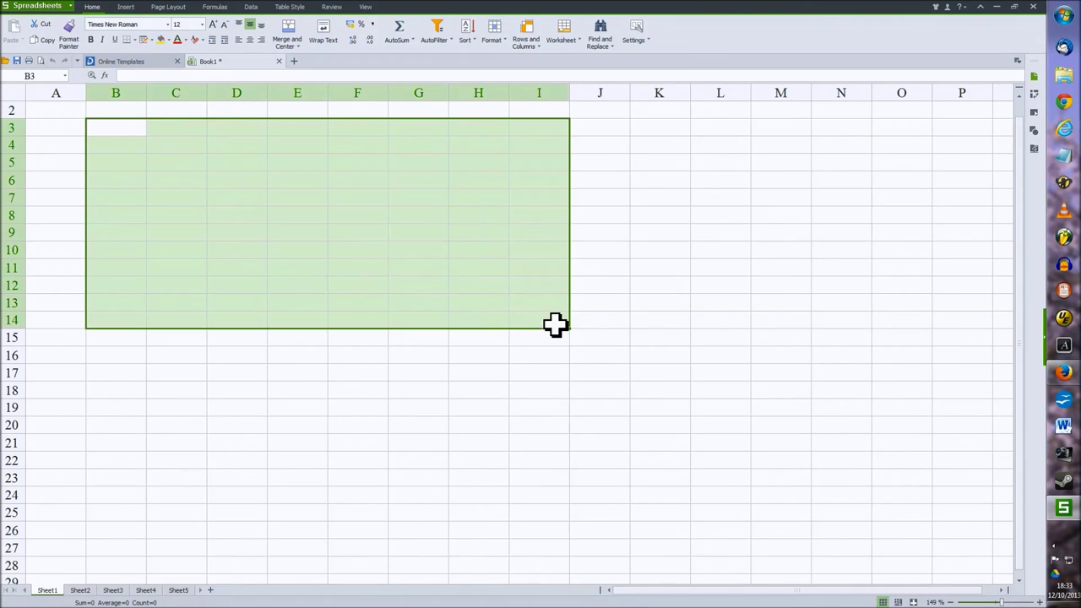
click(608, 150)
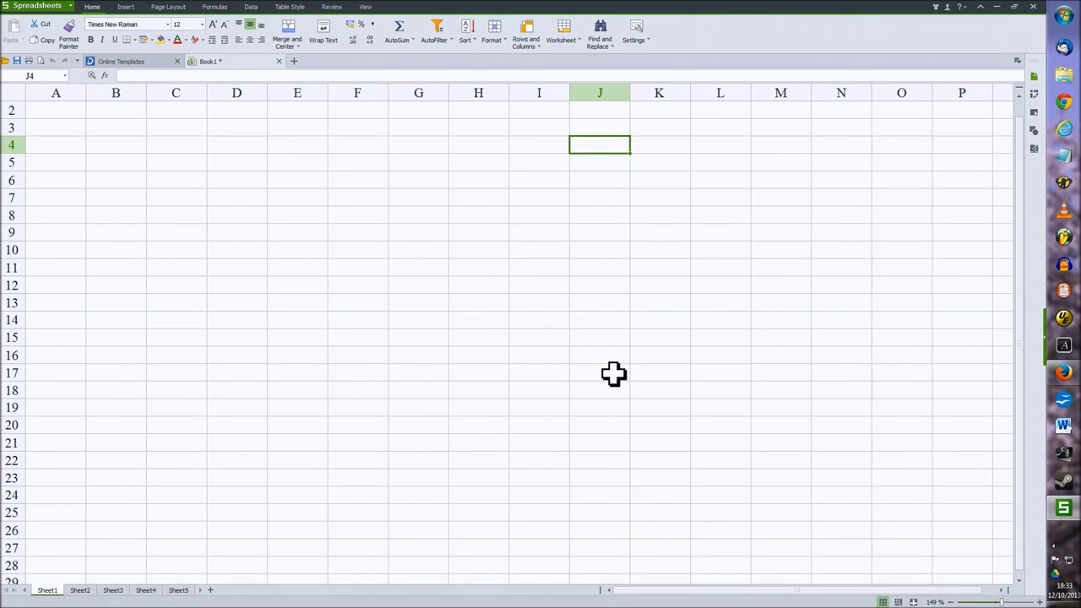
drag(614, 374, 924, 380)
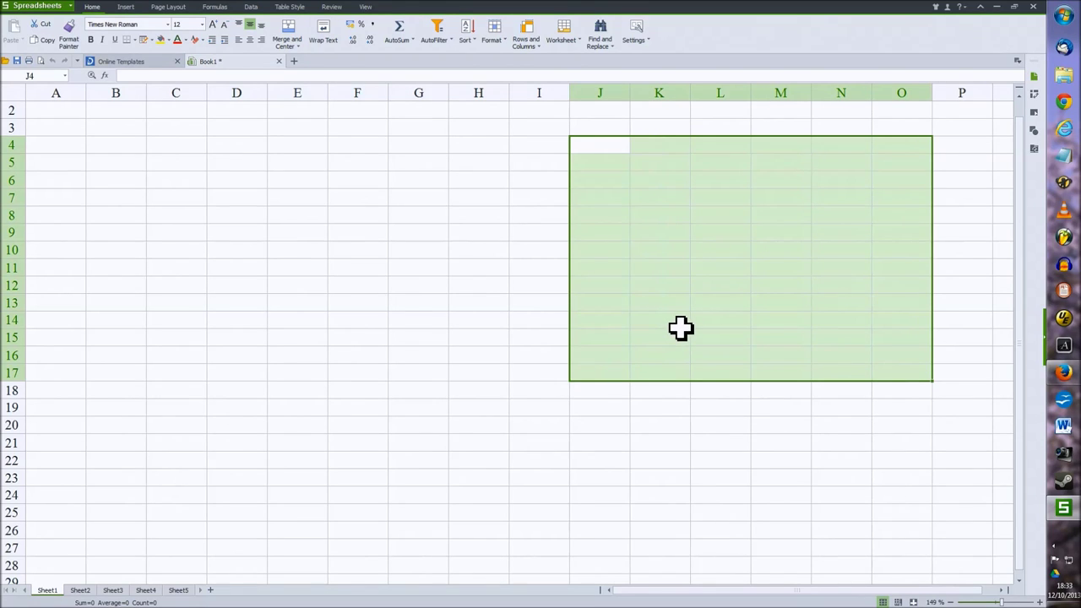
Add the separate cells G4, F5, E6, E7 and D9 and the block B11:H16 to the current selection
ctrl+click(419, 150)
ctrl+click(350, 164)
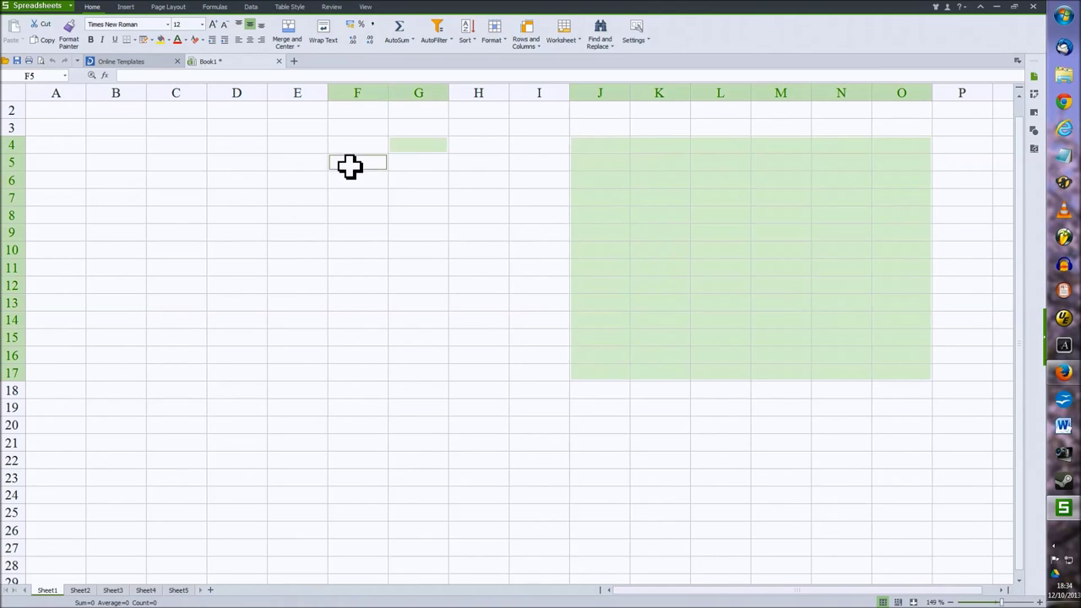
ctrl+click(318, 177)
ctrl+click(306, 198)
ctrl+click(262, 230)
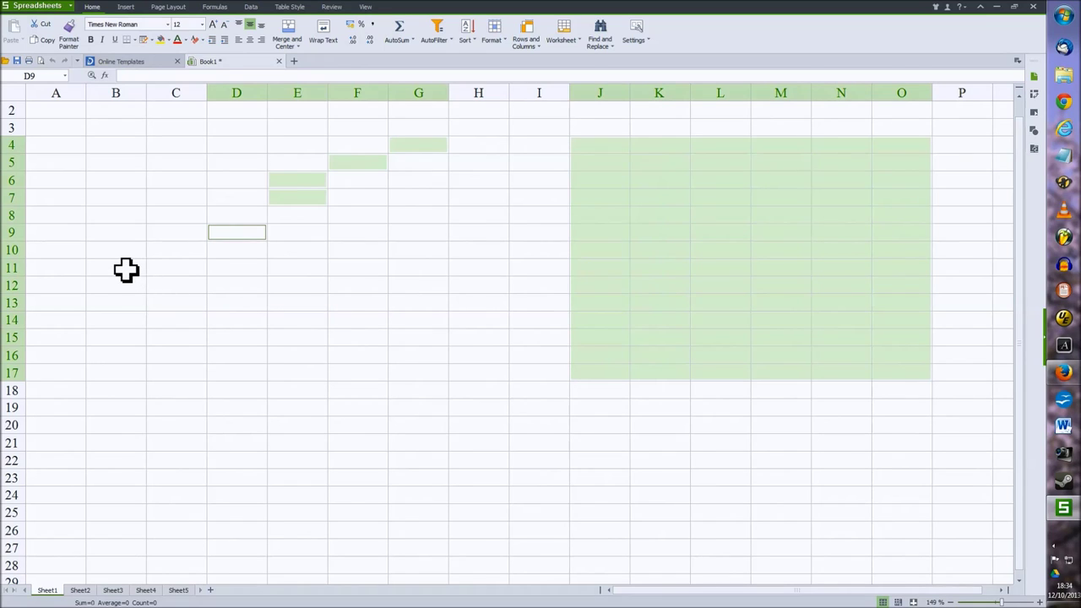
drag(126, 269, 464, 350)
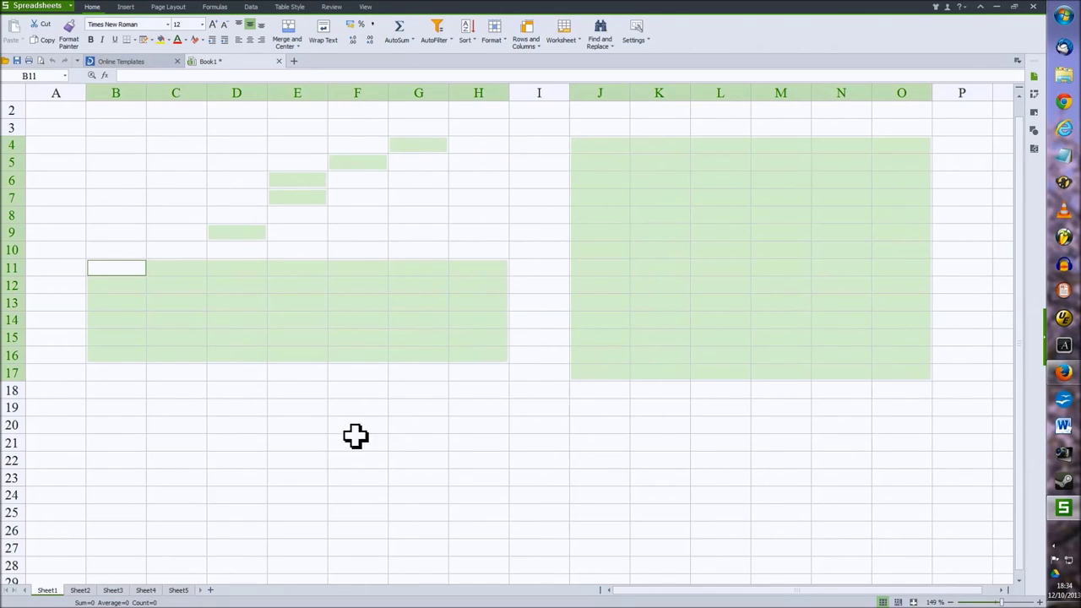
Add cells L10, N8 and N5 to the multiple selection, and replace the whole selection with cell I8
ctrl+click(723, 251)
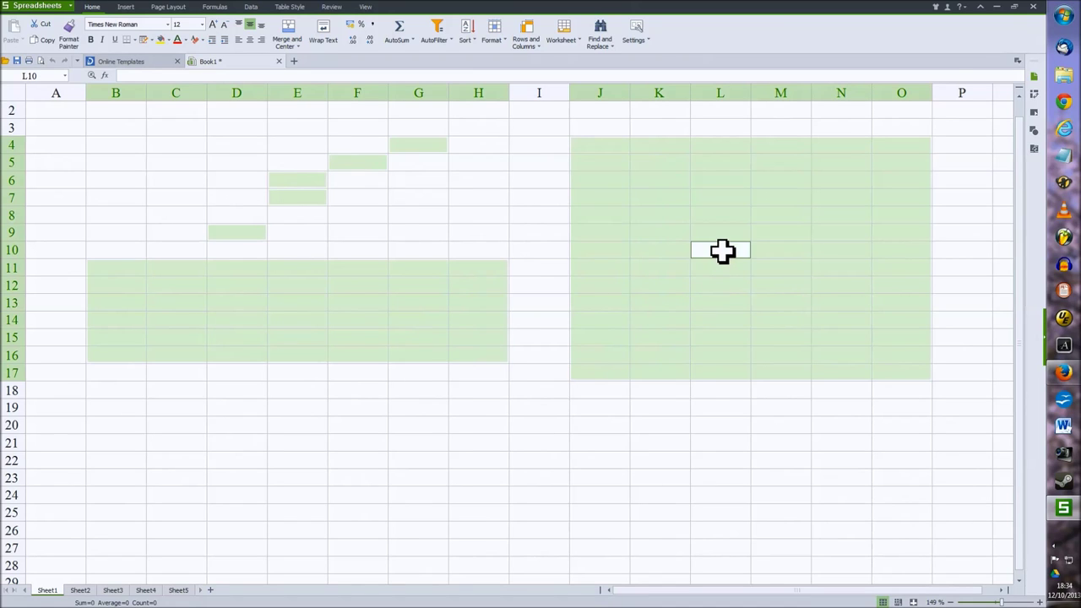
ctrl+click(823, 215)
ctrl+click(853, 165)
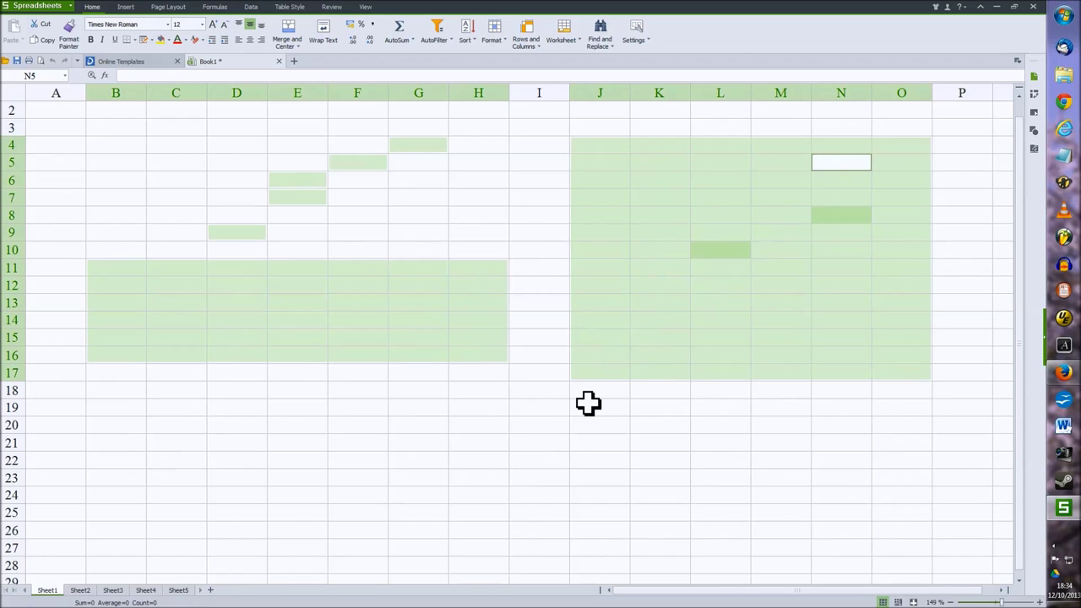
click(533, 216)
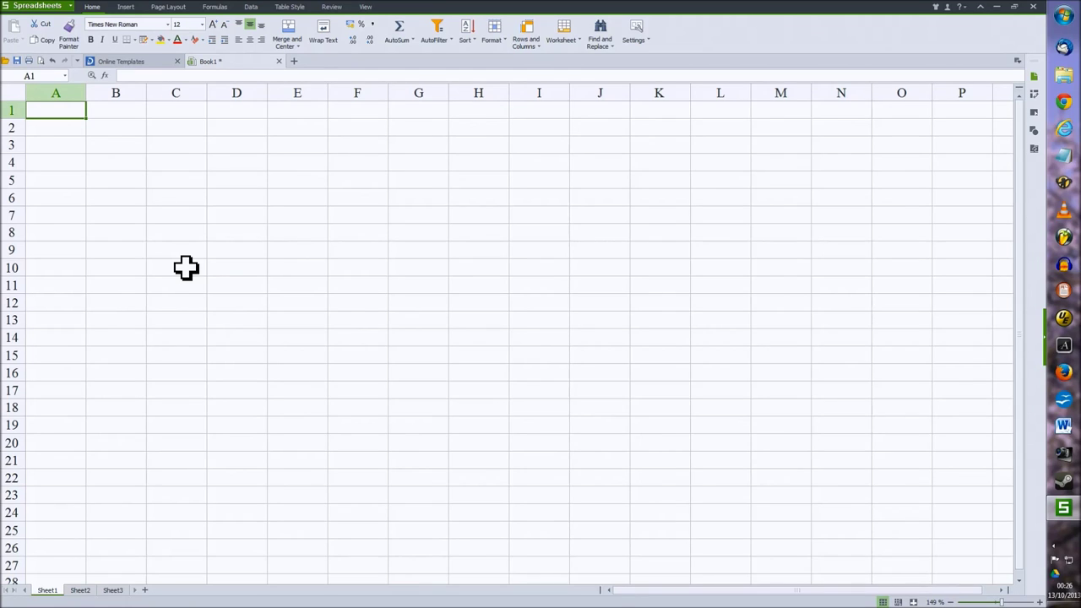
Select the entire column B, and replace that selection with the entire column C
click(121, 91)
click(188, 91)
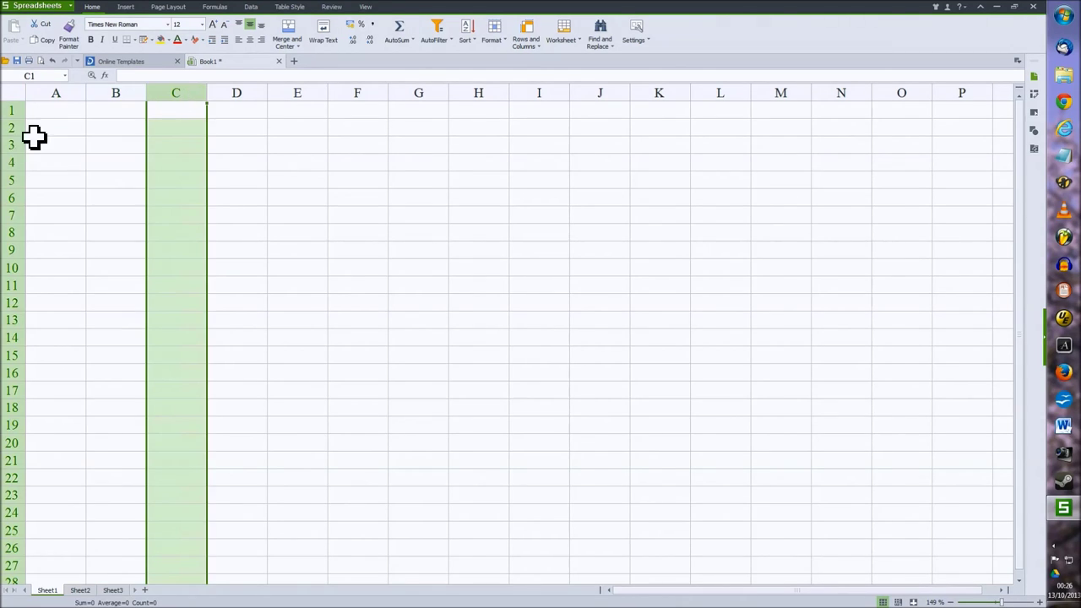
Select rows 4 to 12 together with the entire columns E, G, I, K and N, and clear the selection at cell L4
click(12, 165)
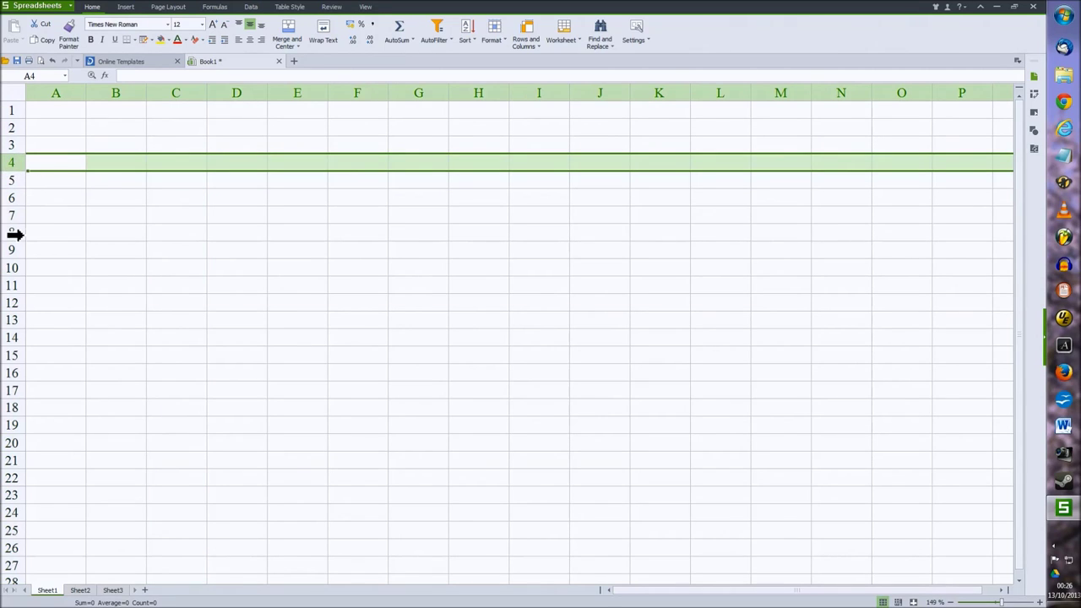
shift+click(10, 305)
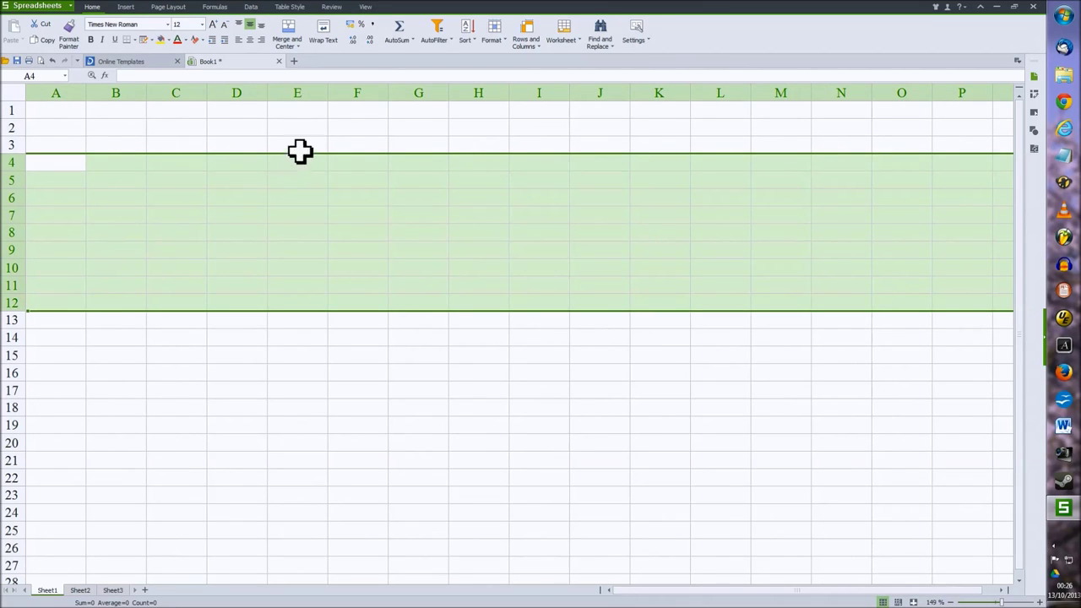
ctrl+click(302, 86)
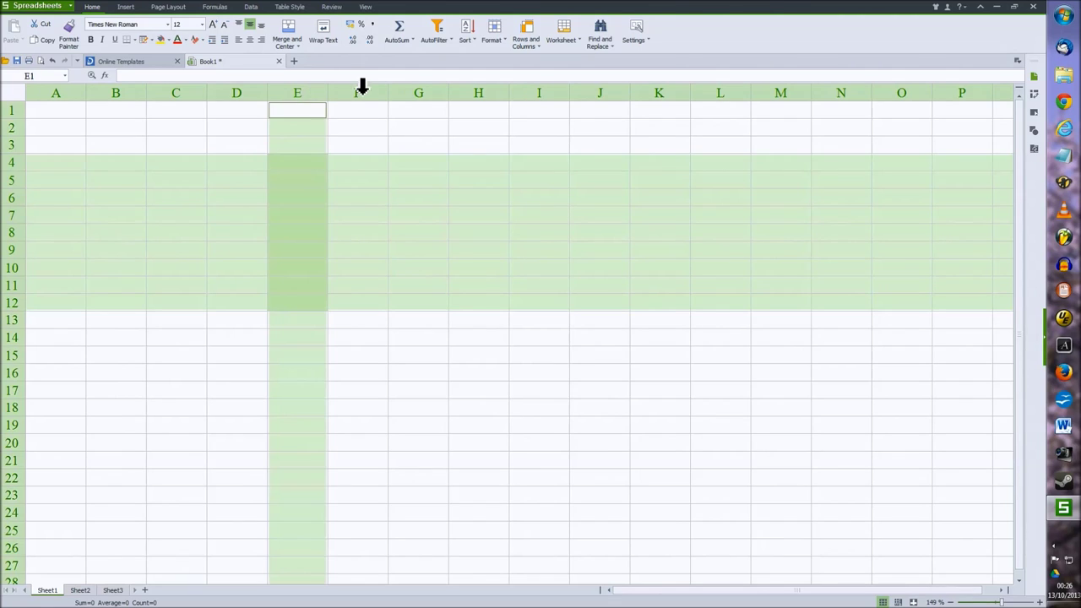
ctrl+click(423, 85)
ctrl+click(542, 86)
ctrl+click(661, 86)
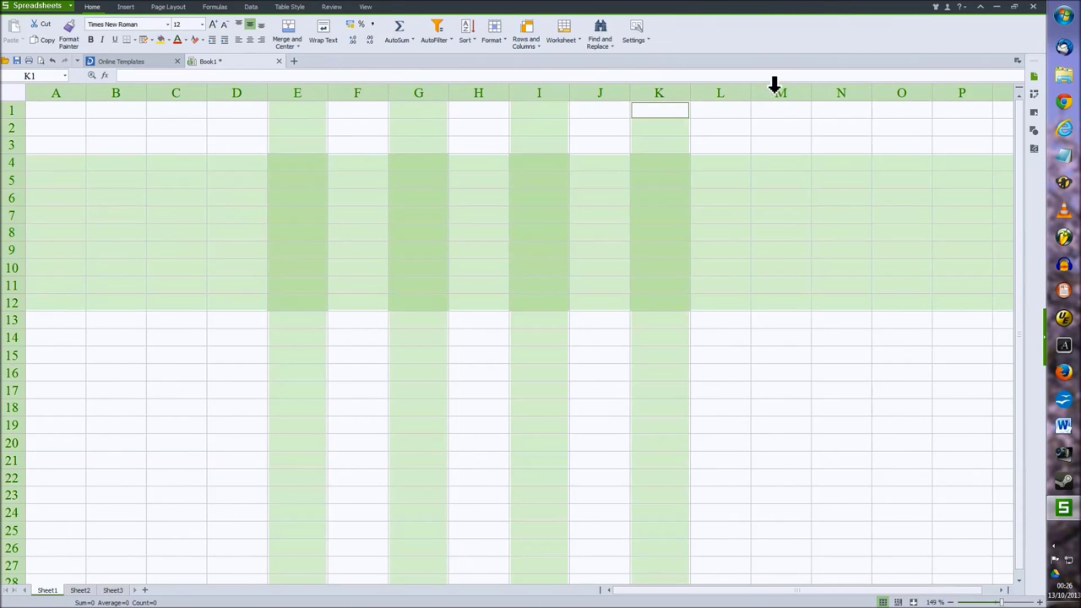
ctrl+click(852, 88)
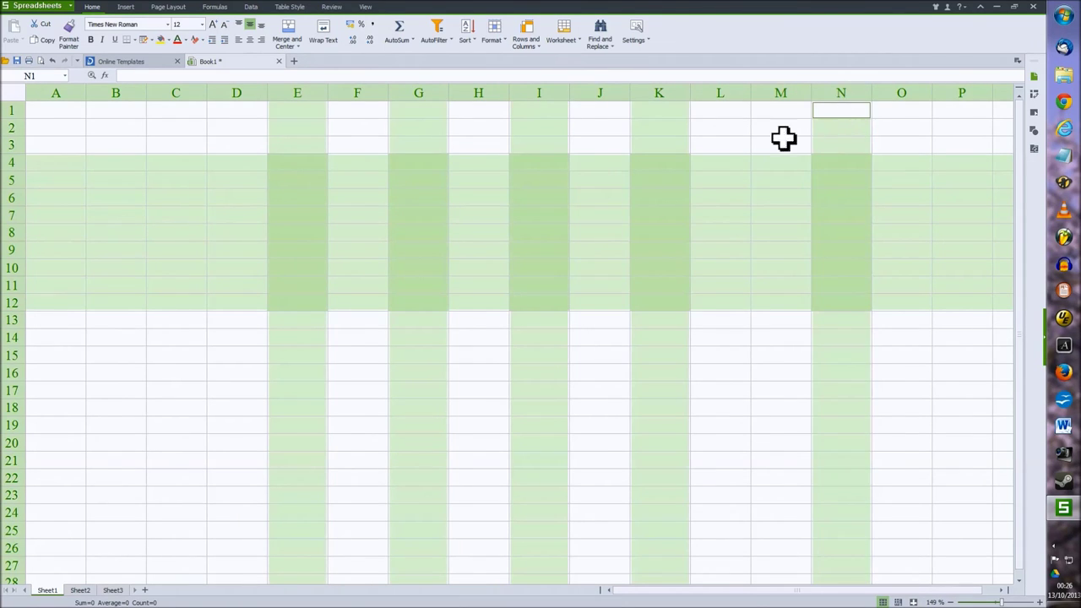
click(712, 169)
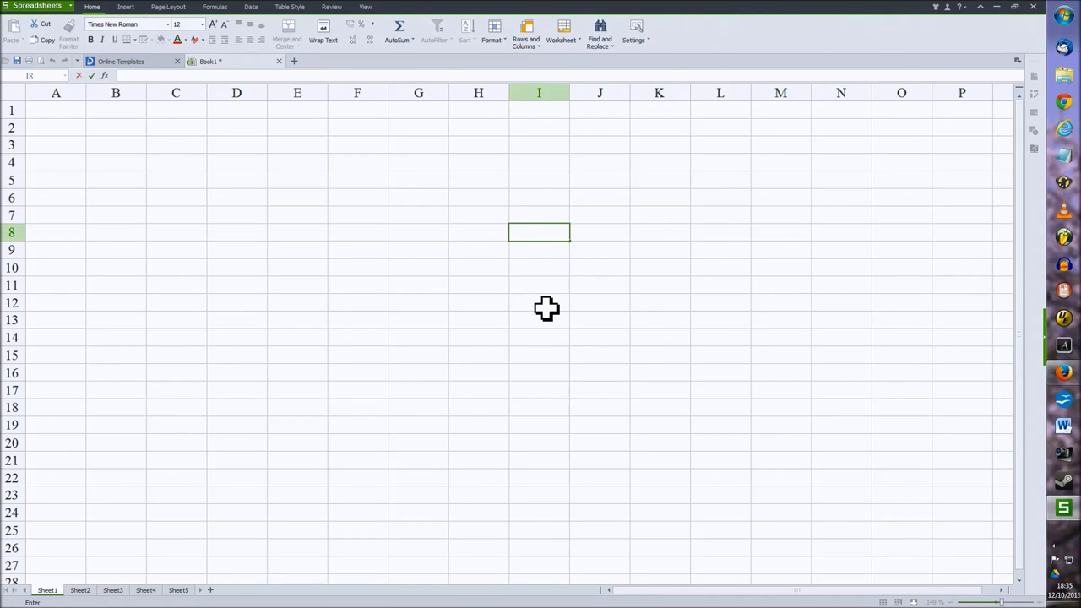
Enter a person's first name in cell I8 and another first name in cell I9
text(andrew)
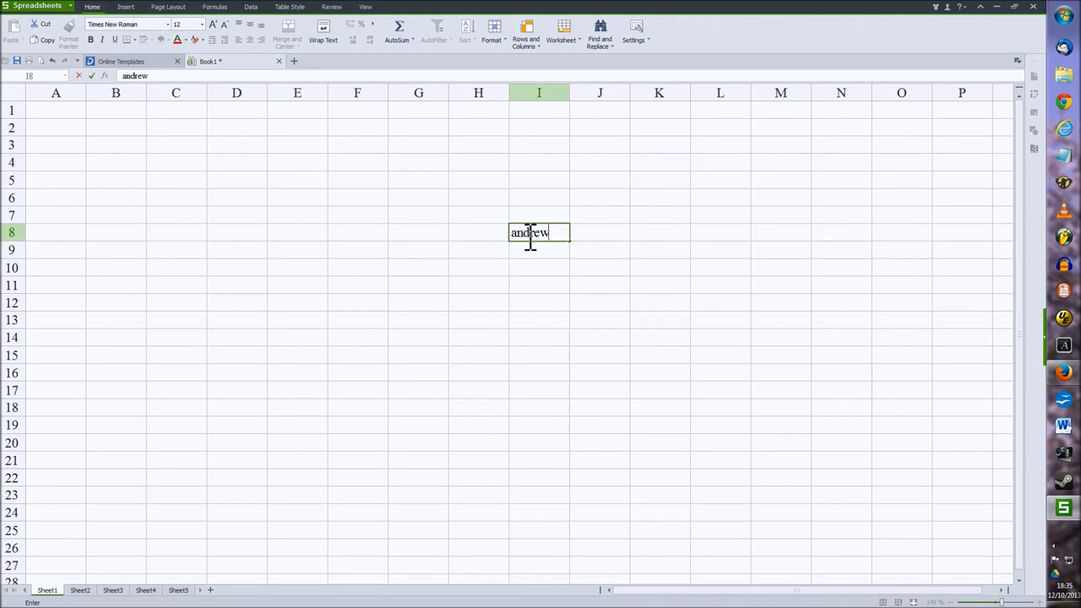
key(Return)
text(Elizabeth)
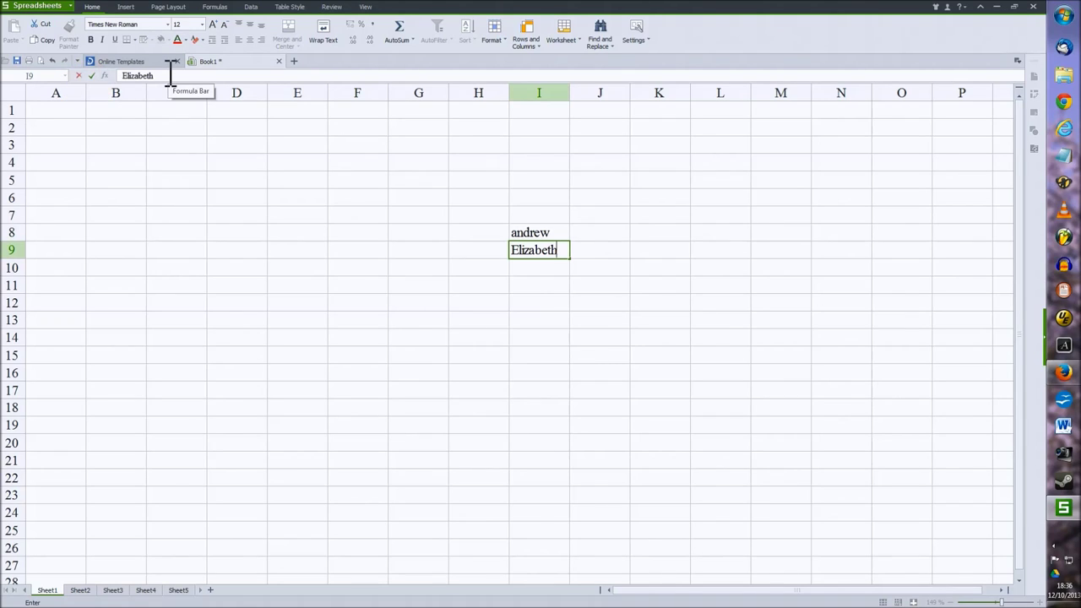
Enter the text "andalkjsdlkfjsldk" in cell H5 through the formula bar
key(Up)
key(Up)
key(Up)
key(Up)
key(Left)
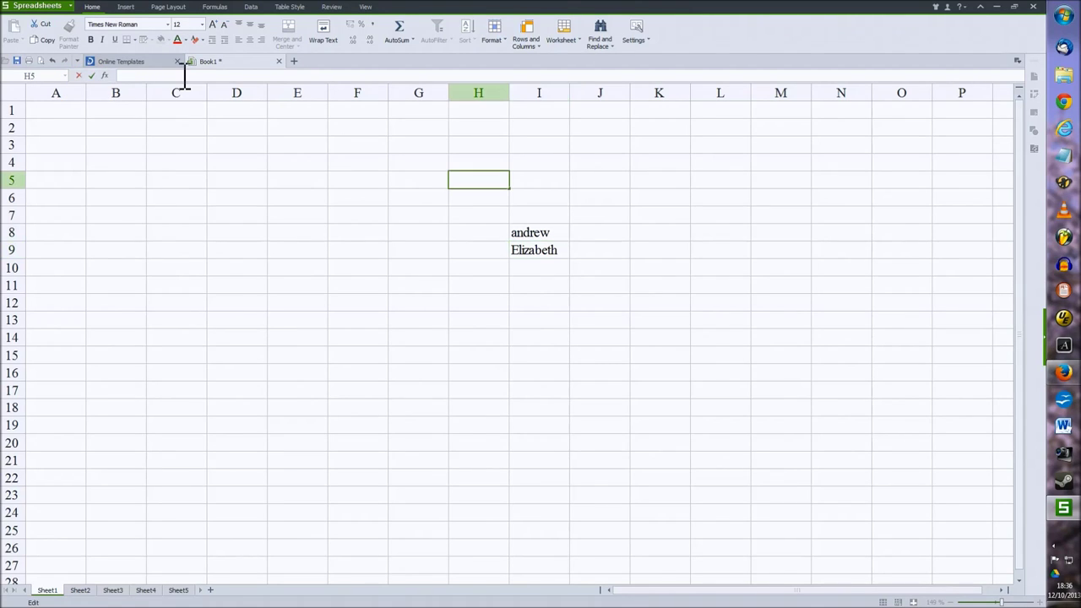
click(184, 76)
text(andalkjsdlkfjsldk)
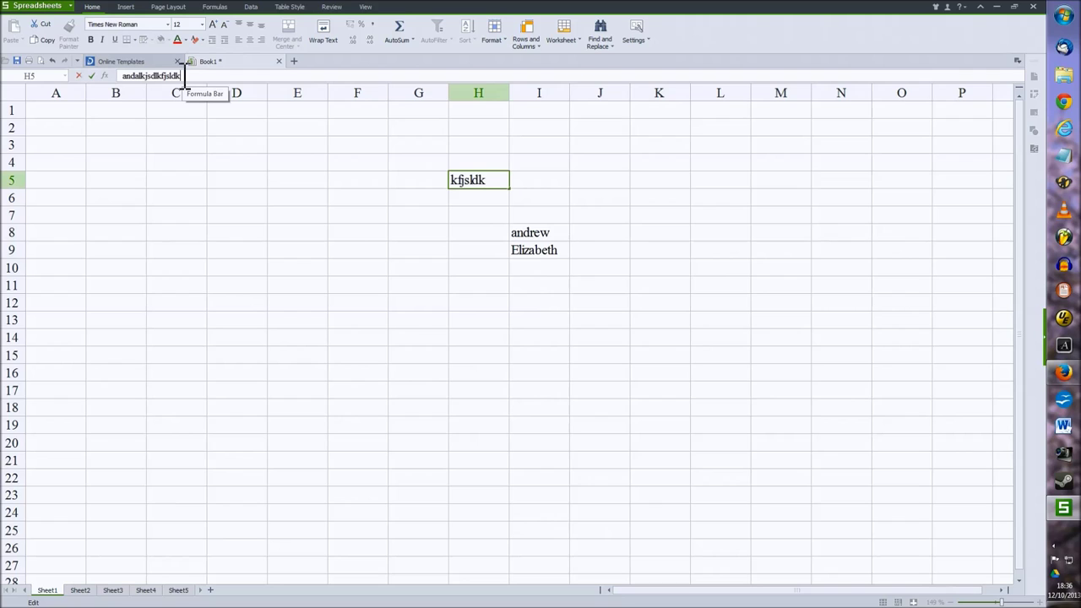
click(92, 76)
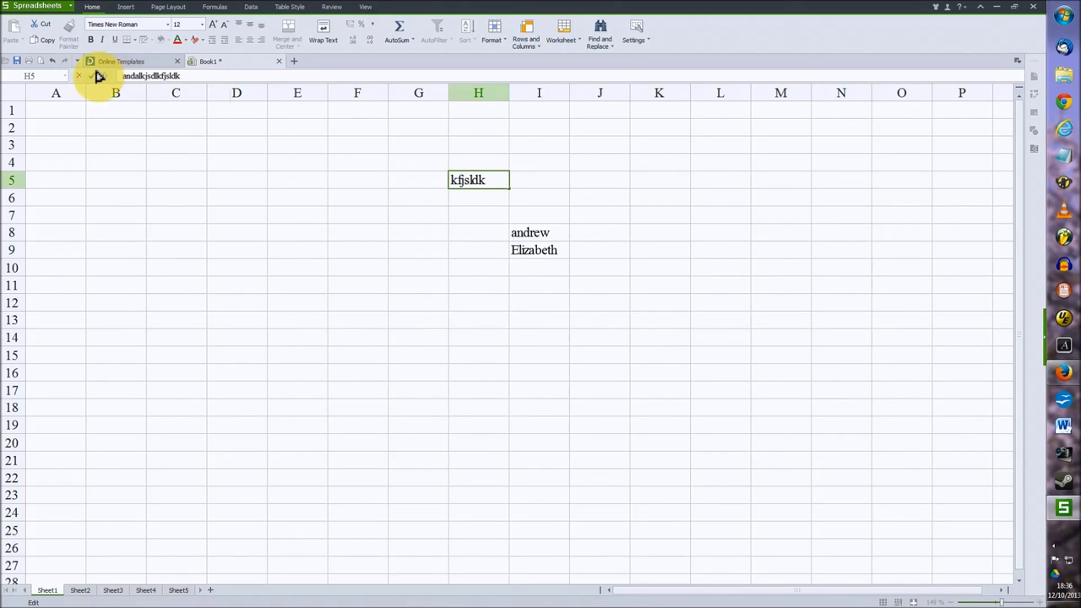
Capitalize the first letter of the first name in cell I8 through the formula bar
key(Right)
key(Down)
key(Down)
key(Down)
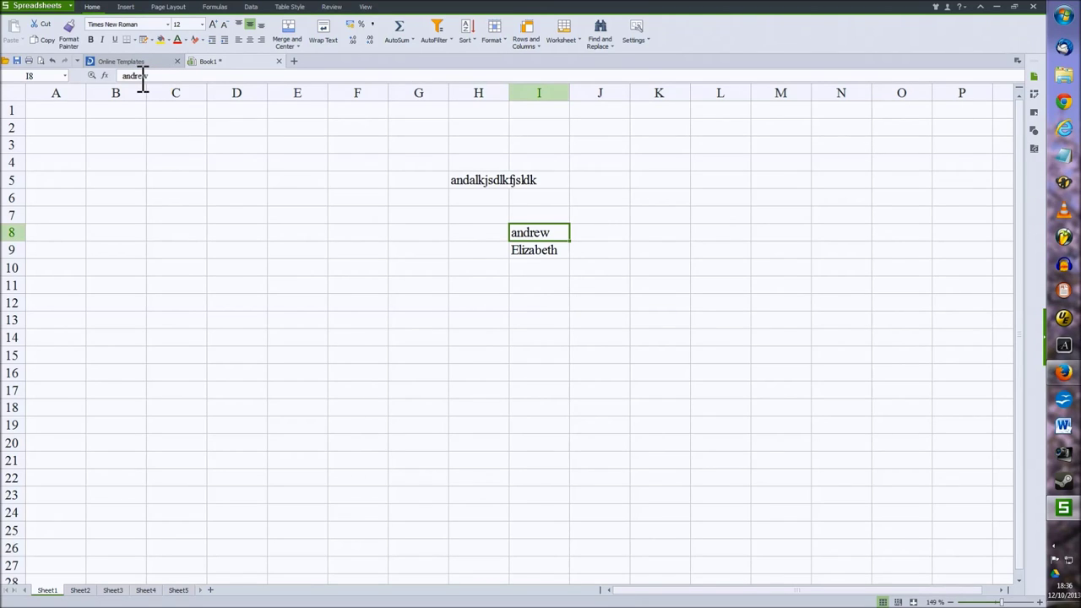
click(139, 76)
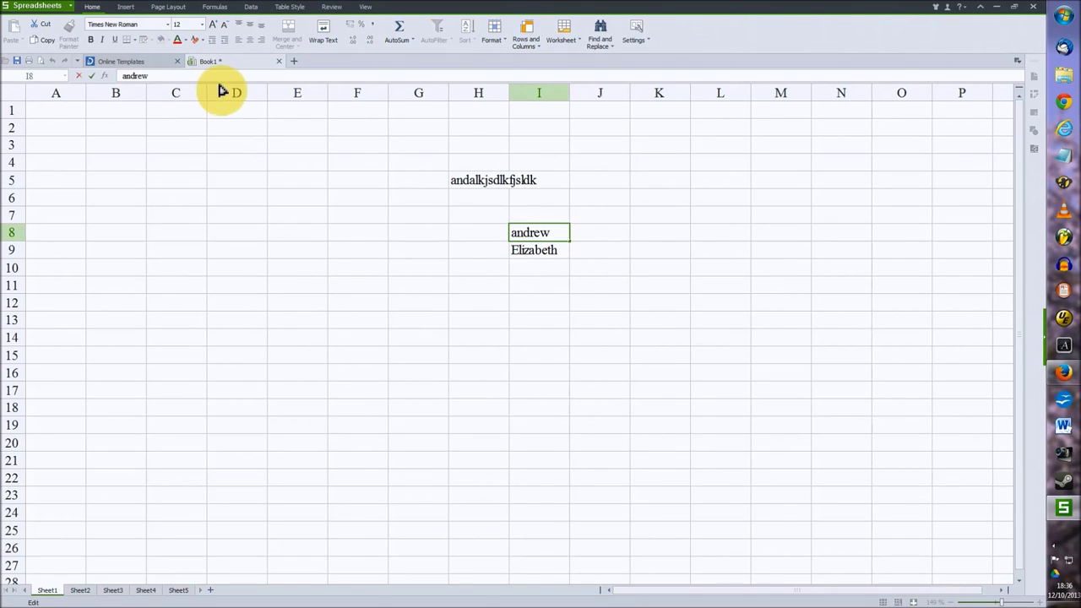
key(Left)
key(Left)
key(BackSpace)
text(A)
key(Return)
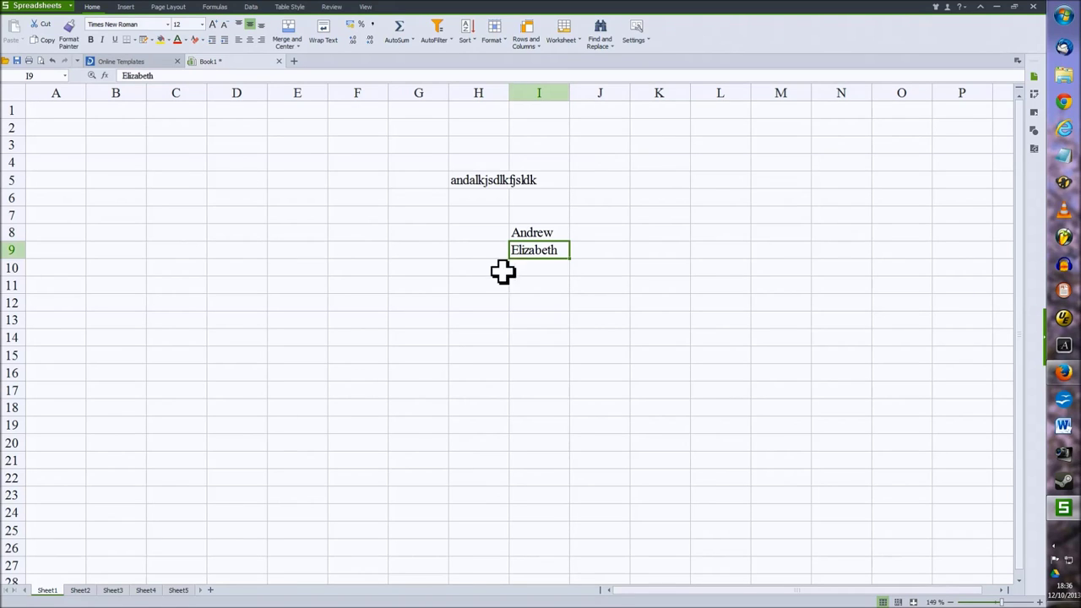
Insert "sadf" inside the text of cell H5 directly in the cell, and erase everything before the insertion point
double_click(464, 183)
text(sadfasdf)
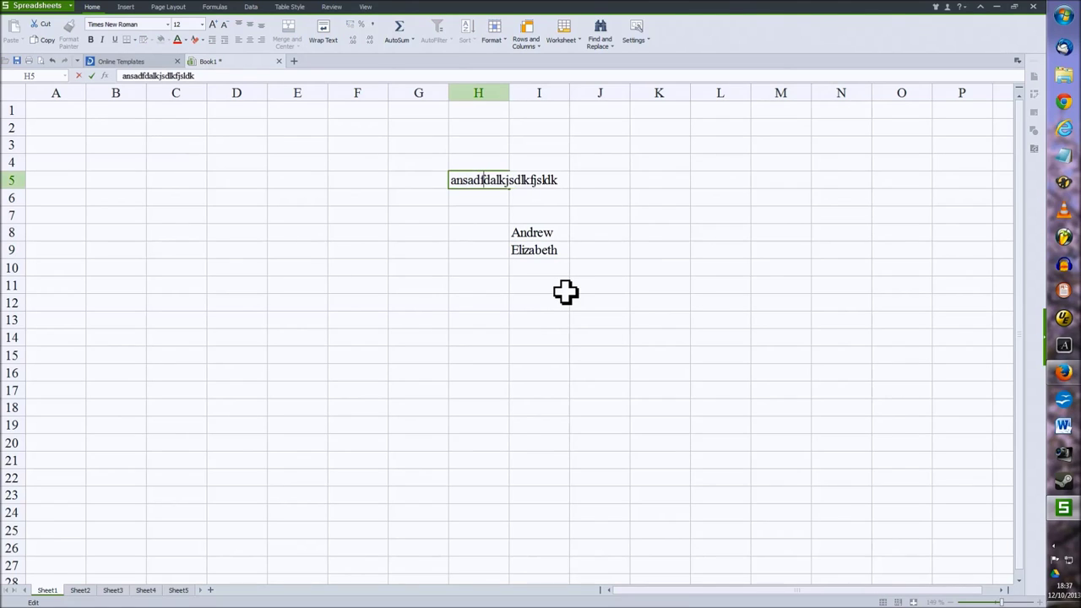
key(BackSpace)
key(BackSpace)
key(BackSpace)
key(BackSpace)
key(BackSpace)
key(BackSpace)
key(BackSpace)
key(BackSpace)
key(BackSpace)
key(BackSpace)
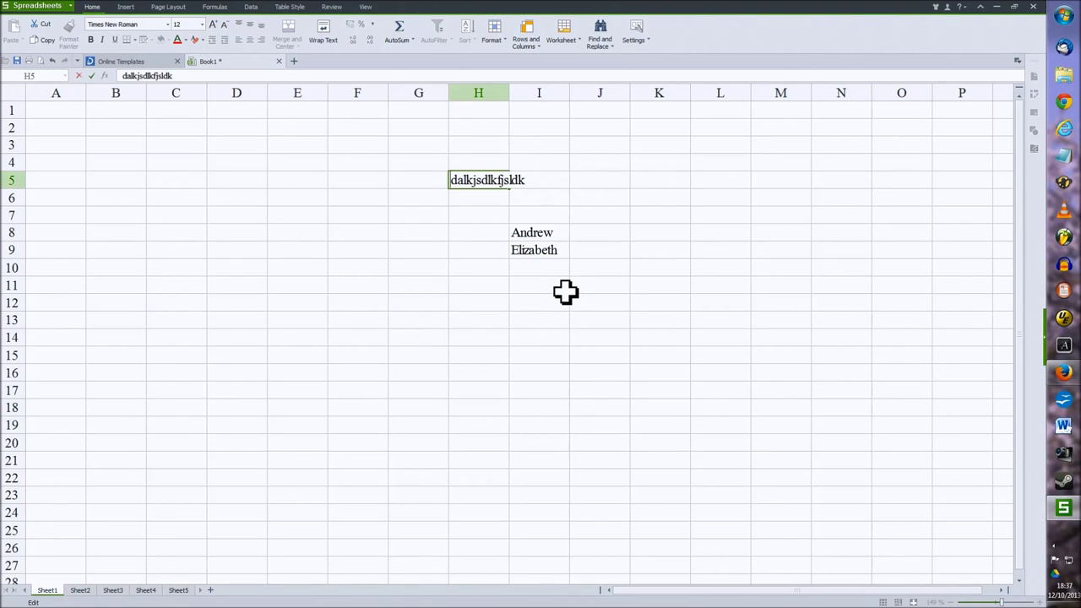
Erase the remaining text in cell H5 and clear the cell's contents
key(Right)
key(Right)
key(Right)
key(Right)
key(Right)
key(Right)
key(Right)
key(Right)
key(Right)
key(Right)
key(Right)
key(Right)
key(Right)
key(Right)
key(BackSpace)
key(BackSpace)
key(BackSpace)
key(BackSpace)
key(BackSpace)
key(BackSpace)
key(BackSpace)
key(BackSpace)
key(BackSpace)
key(BackSpace)
key(BackSpace)
key(BackSpace)
key(BackSpace)
key(BackSpace)
key(BackSpace)
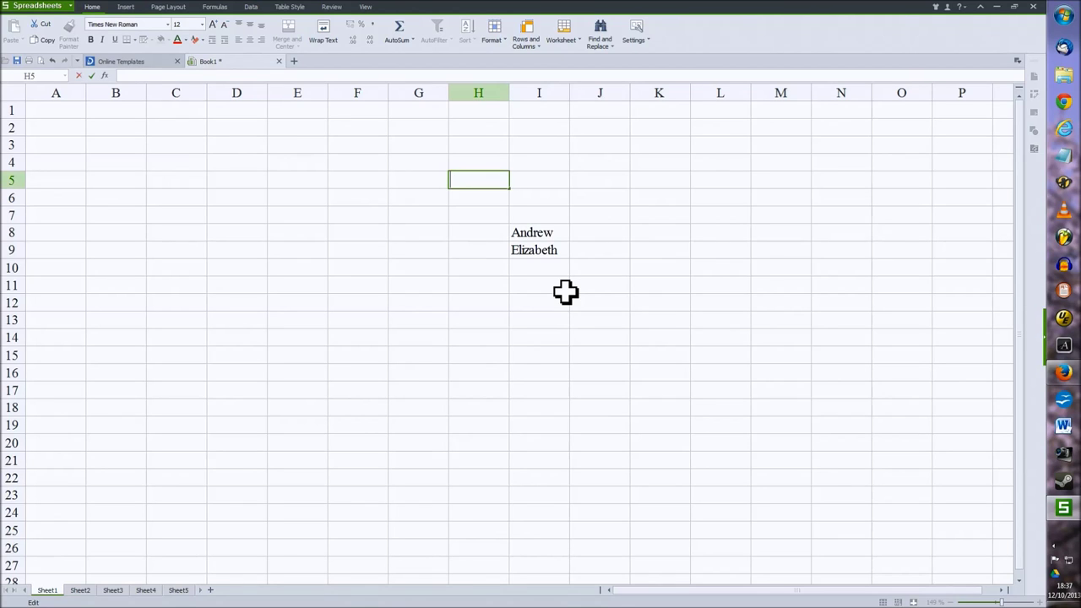
key(Escape)
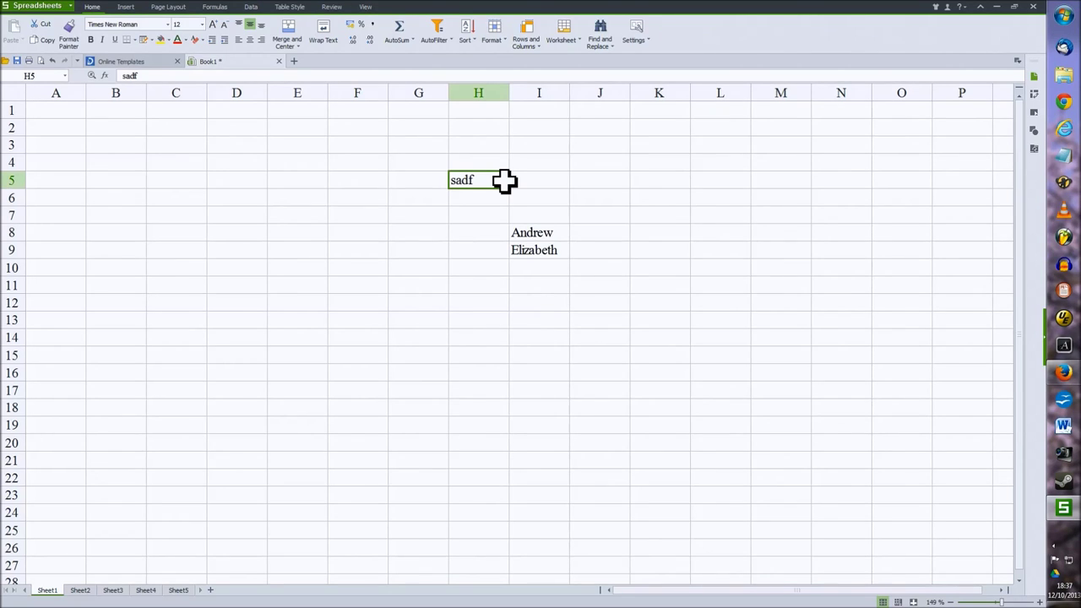
key(Delete)
Enter a surname in cell H8 and fill it down to cell H17
double_click(477, 234)
text(Smith)
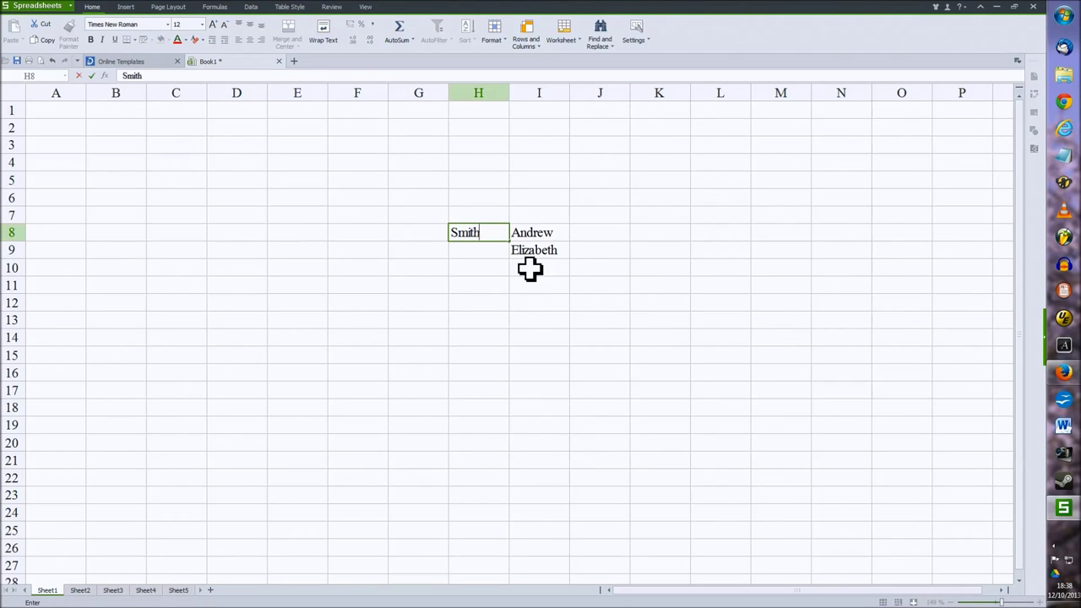
key(Return)
click(485, 235)
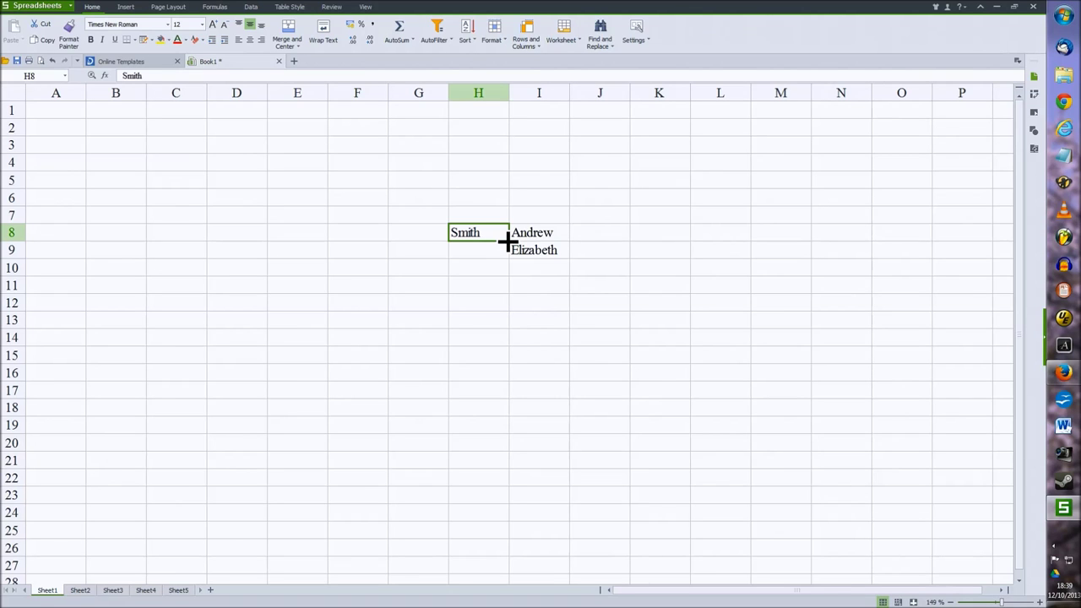
drag(506, 243, 506, 407)
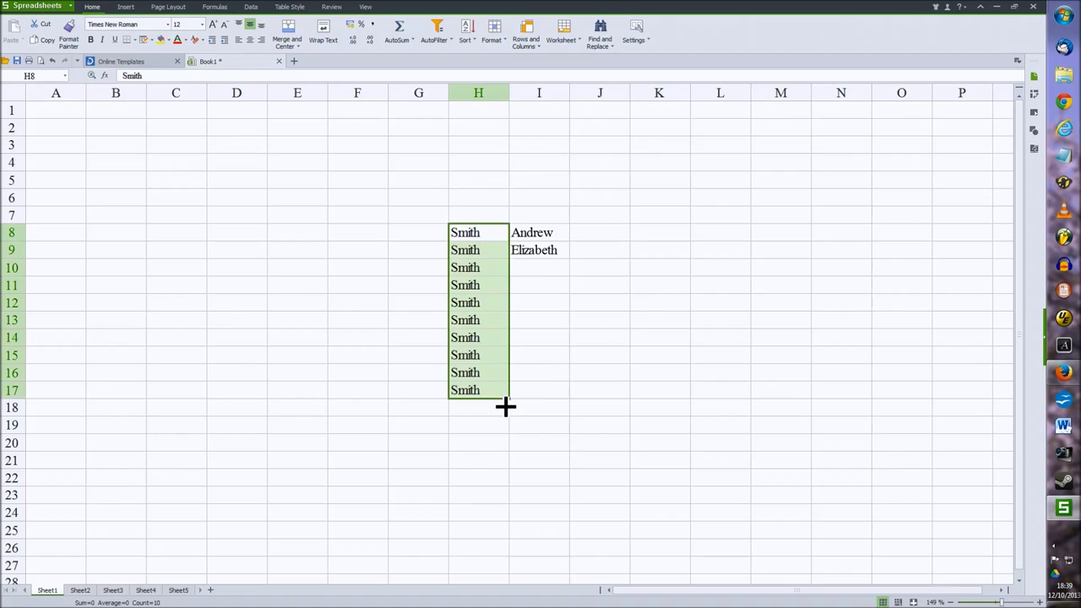
click(522, 325)
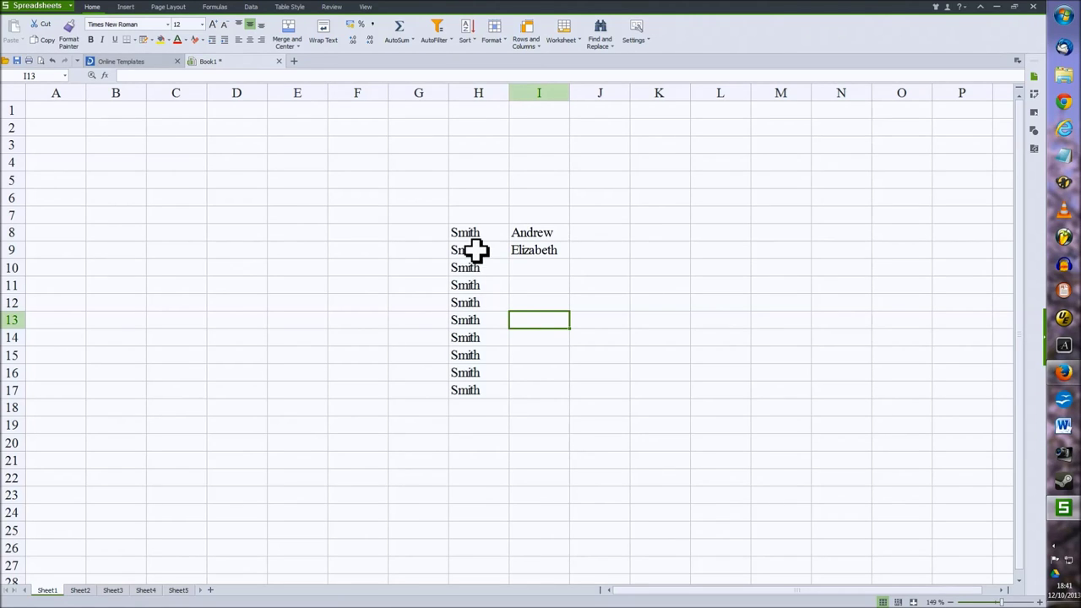
Move the surnames in cells H9 to H14 by cutting and pasting them starting at cell F3
drag(478, 251, 464, 343)
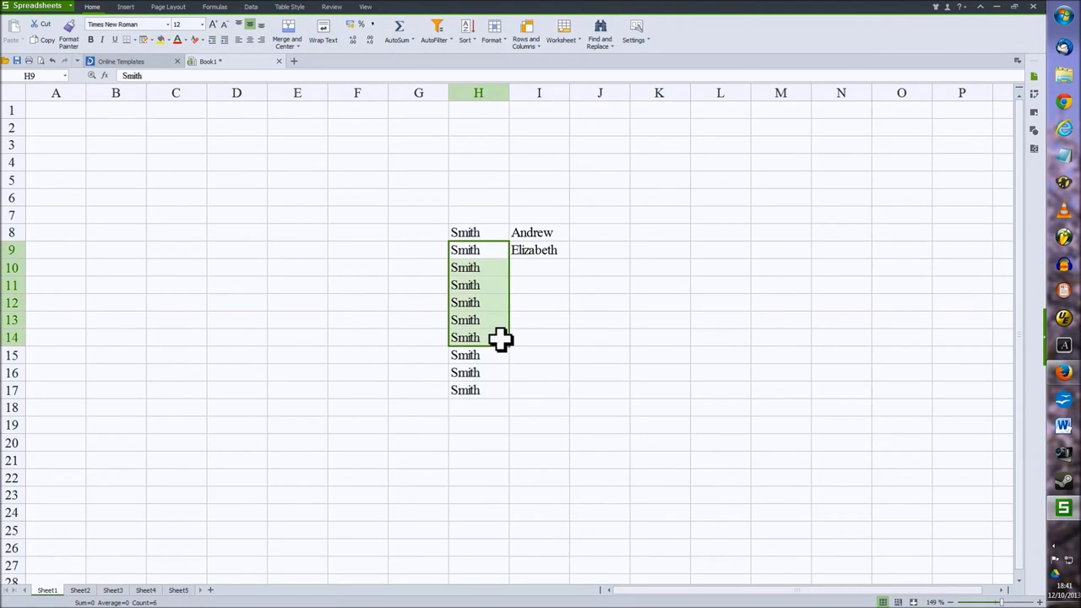
click(46, 28)
click(358, 144)
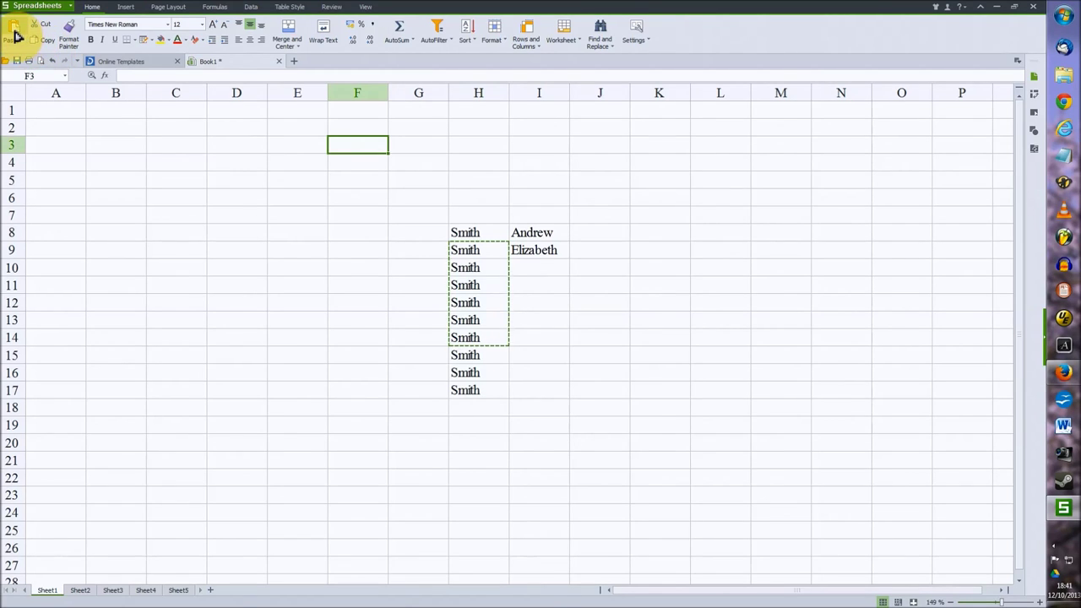
click(17, 37)
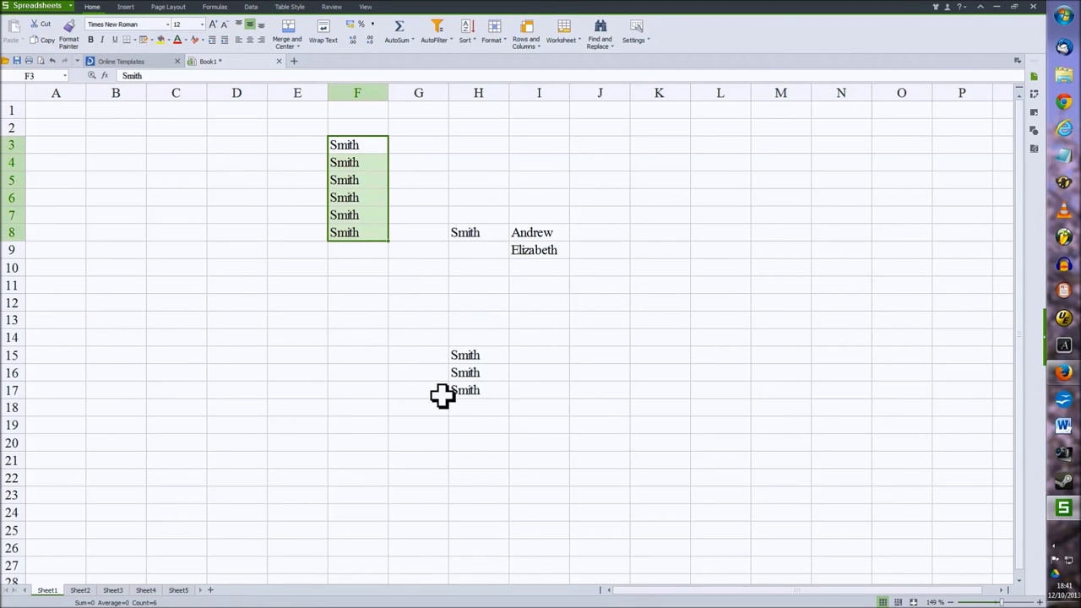
click(466, 374)
Copy the block of names in cells H8 to I9 and paste it starting at cell K5
drag(567, 251, 464, 232)
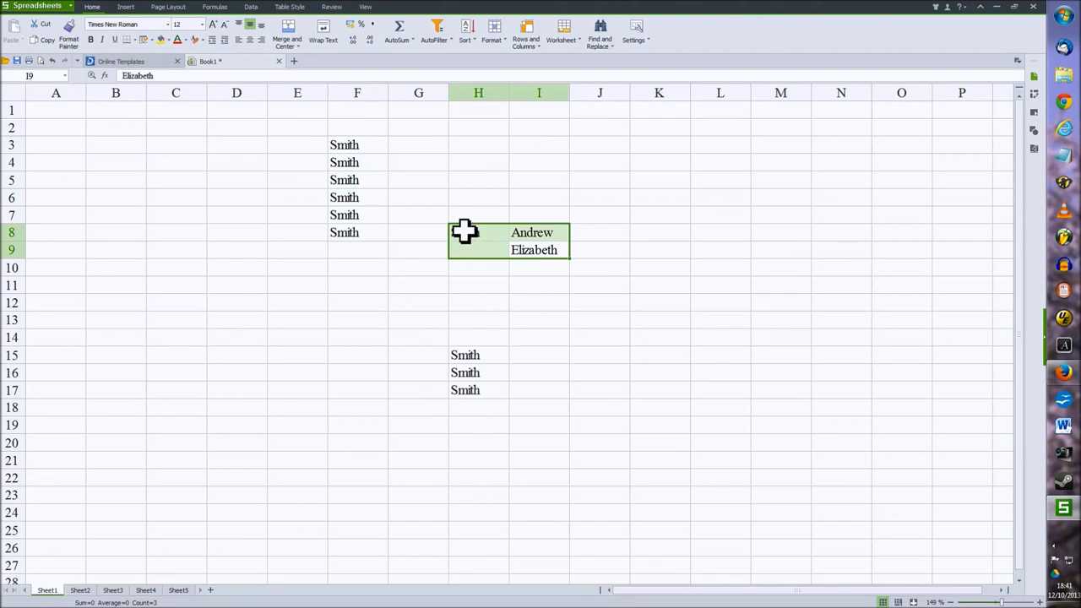
key(ctrl+v)
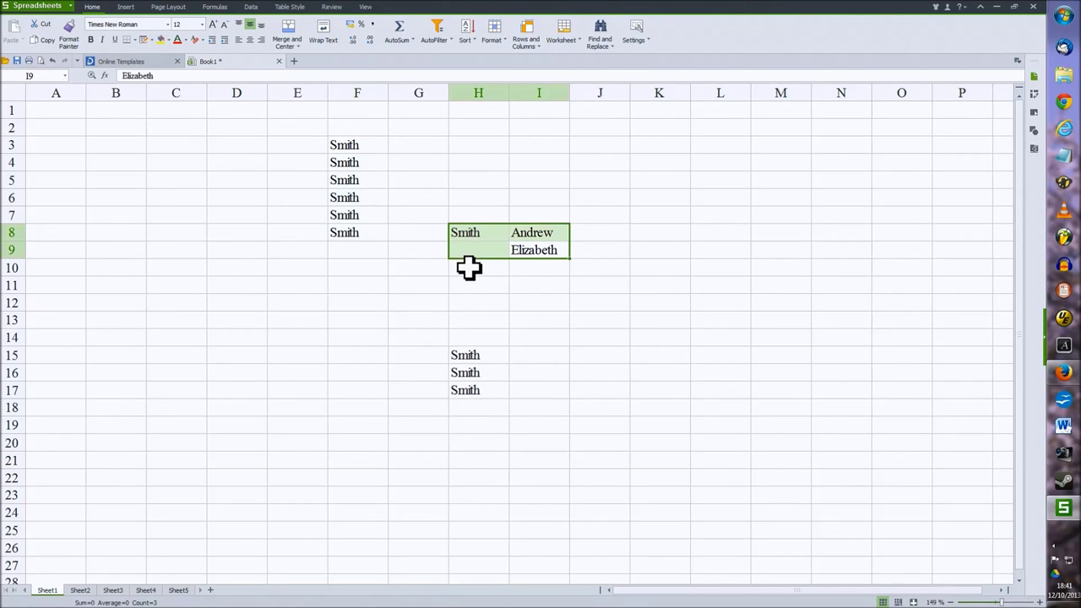
click(48, 44)
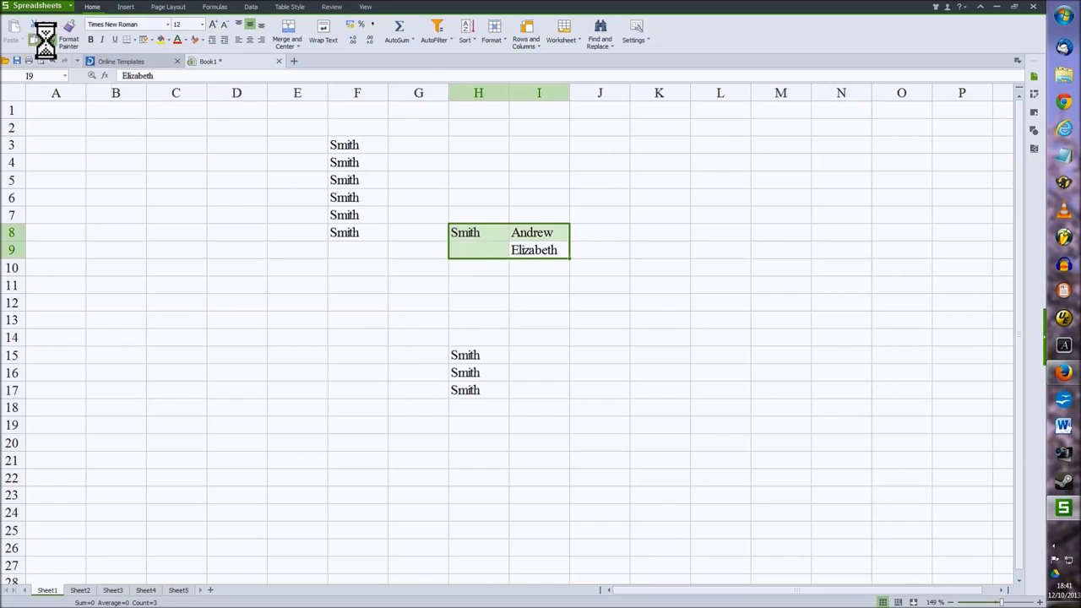
click(48, 43)
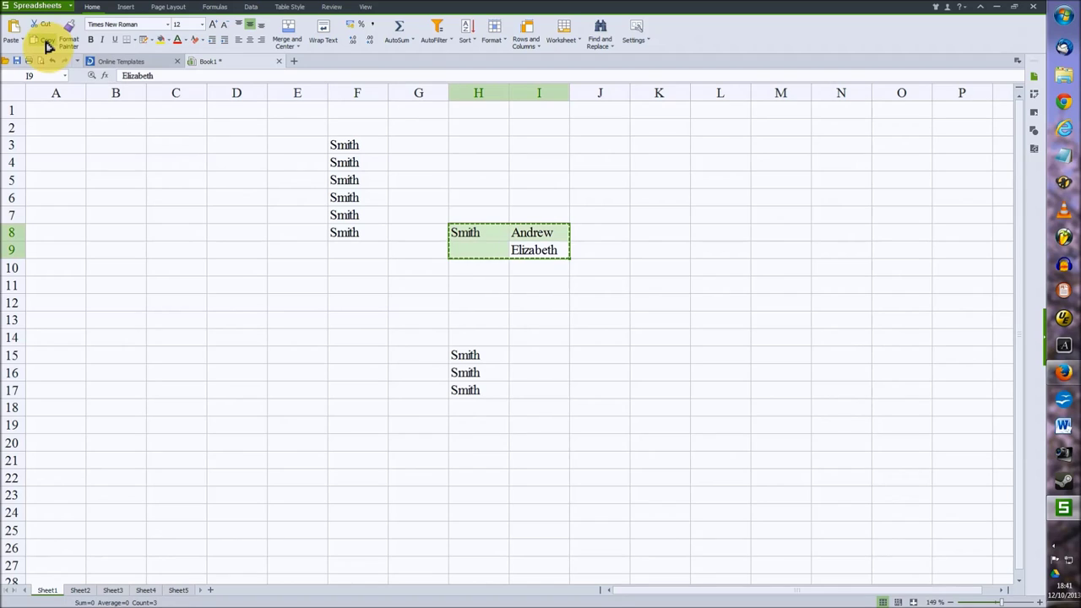
click(647, 180)
click(10, 34)
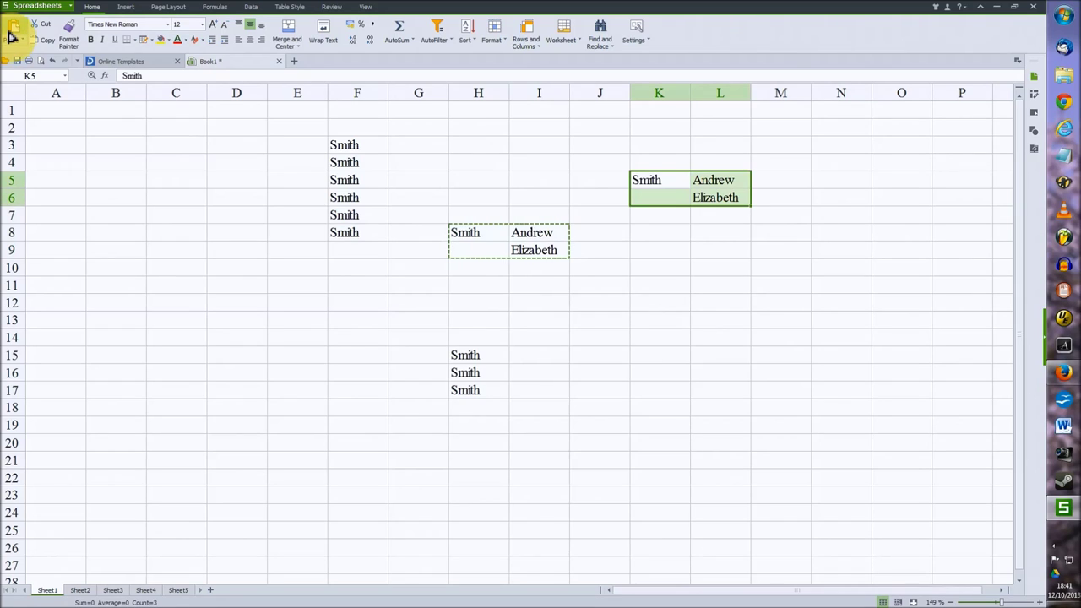
Enter a new first name in cell I10, and accept the autocompleted first name starting with E in cell I11
double_click(545, 271)
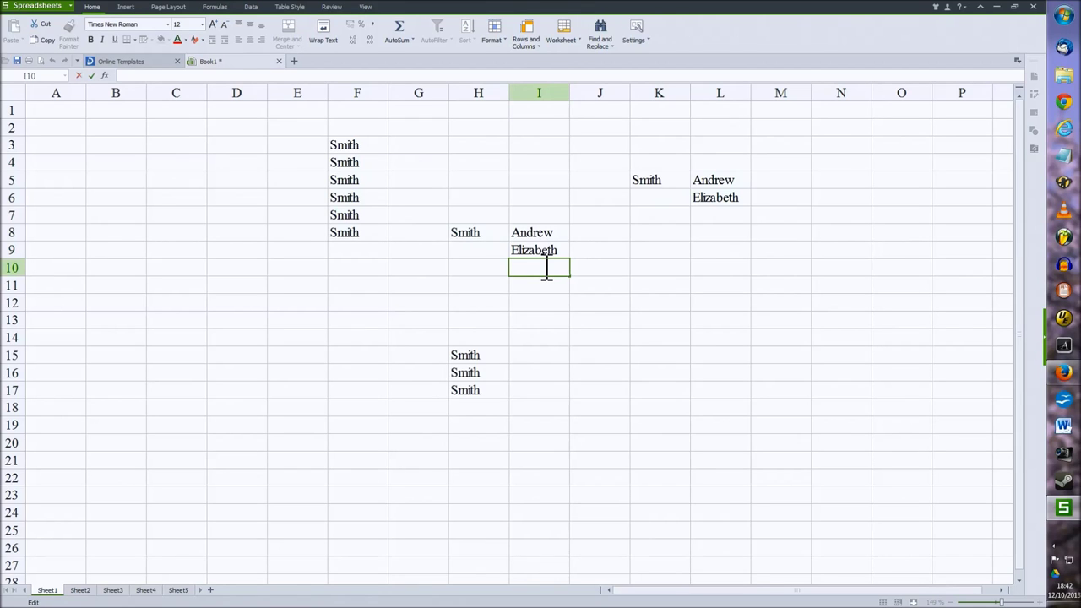
text(A)
text(nn)
key(Return)
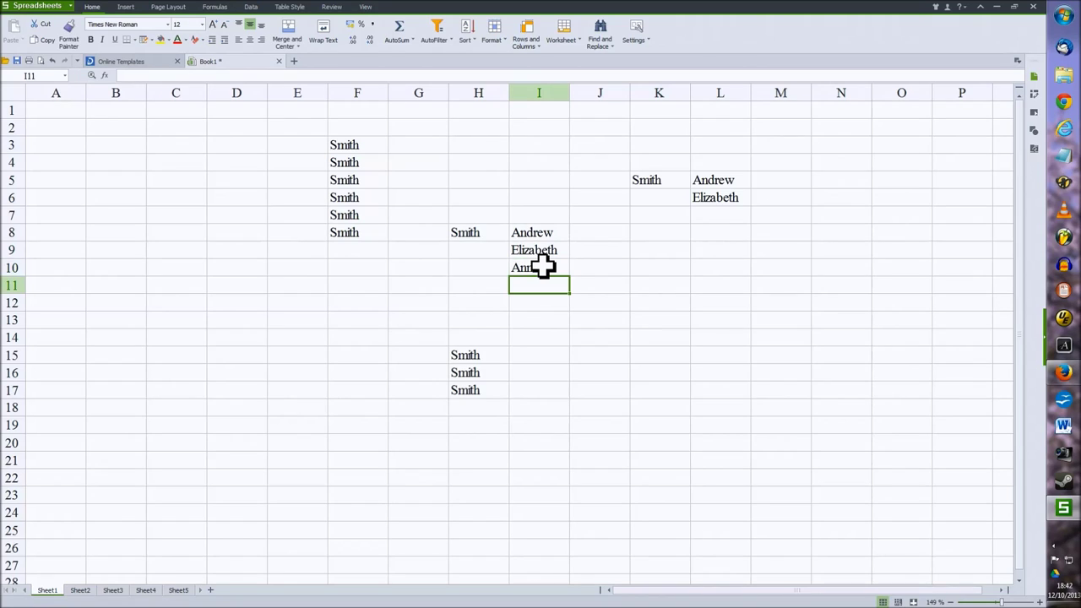
text(E)
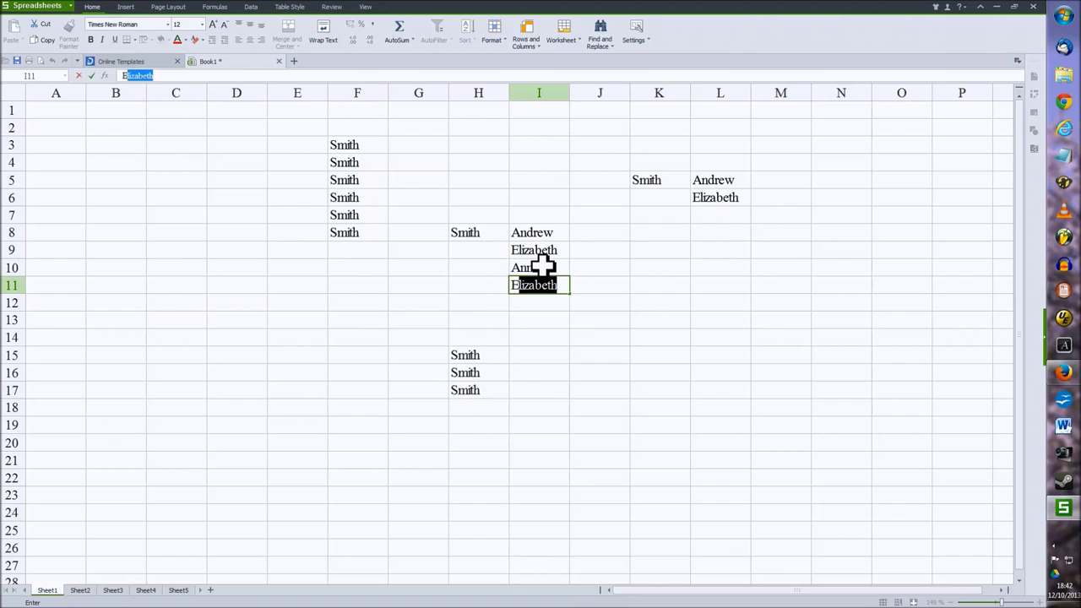
key(Return)
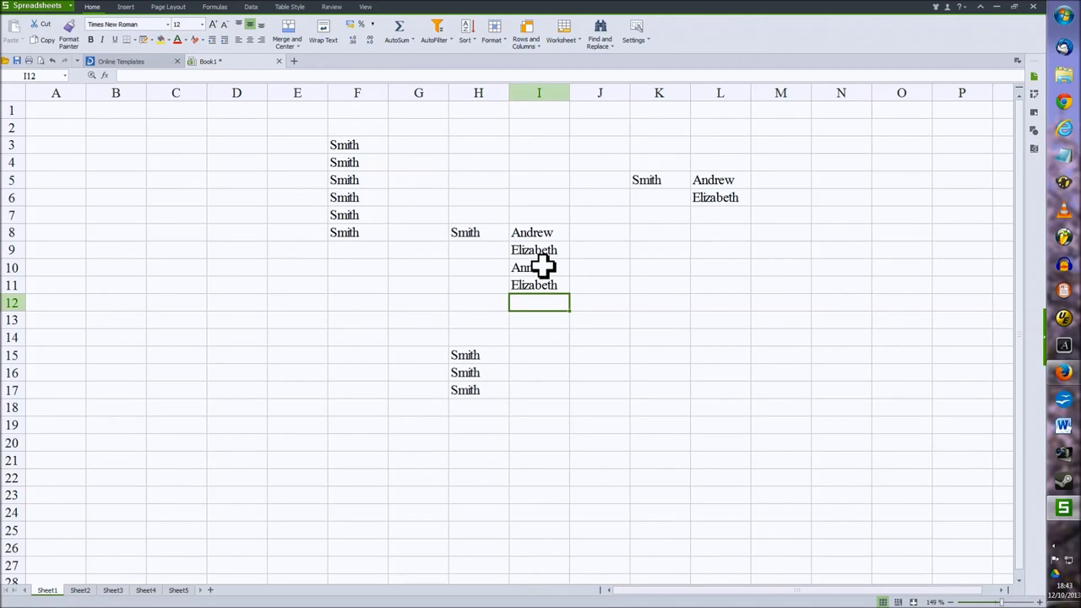
Enter 1 in cell J7 and 2 in cell J8, and extend the number series down to cell J24
click(600, 218)
text(1)
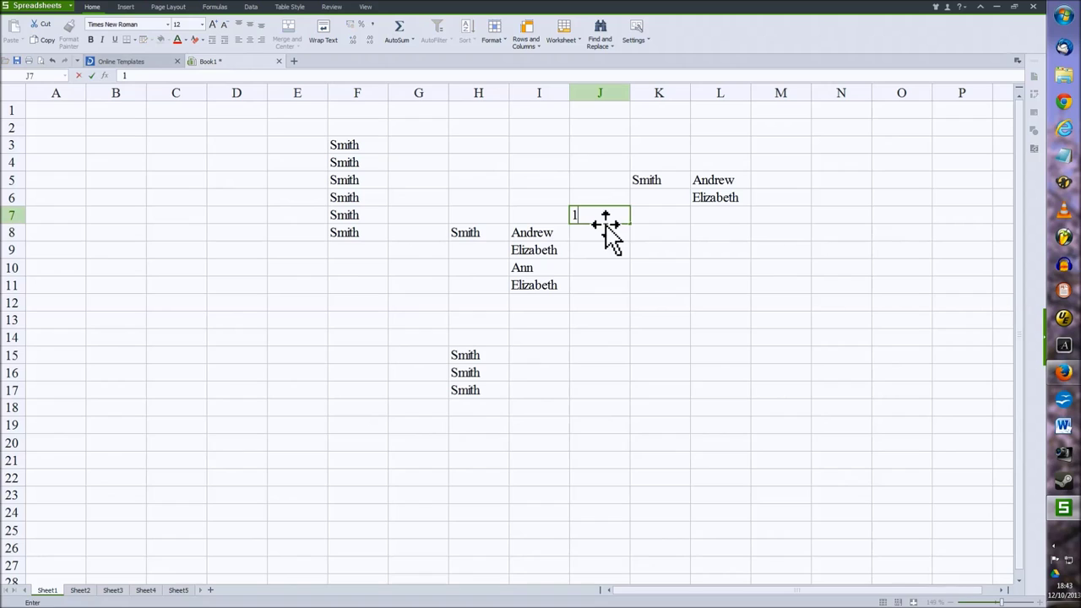
key(Return)
text(12)
key(BackSpace)
key(BackSpace)
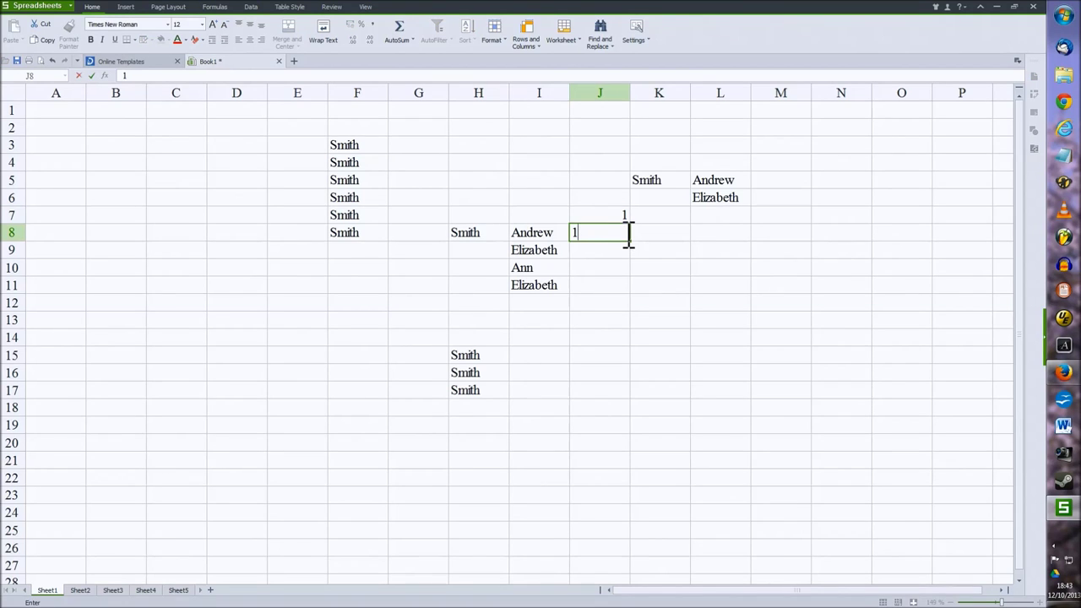
text(2)
click(614, 213)
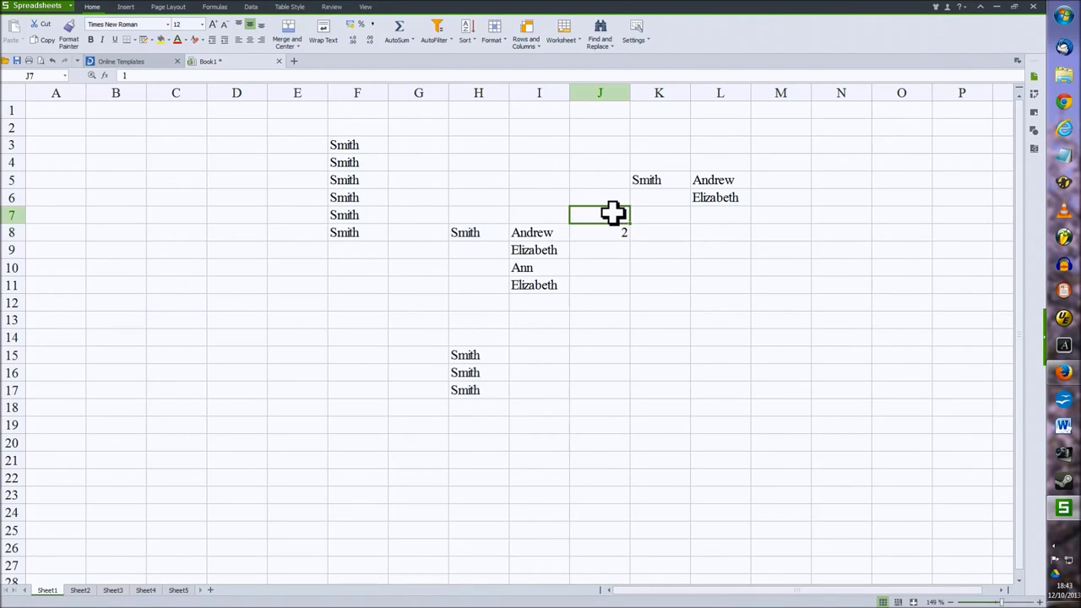
drag(614, 213, 622, 237)
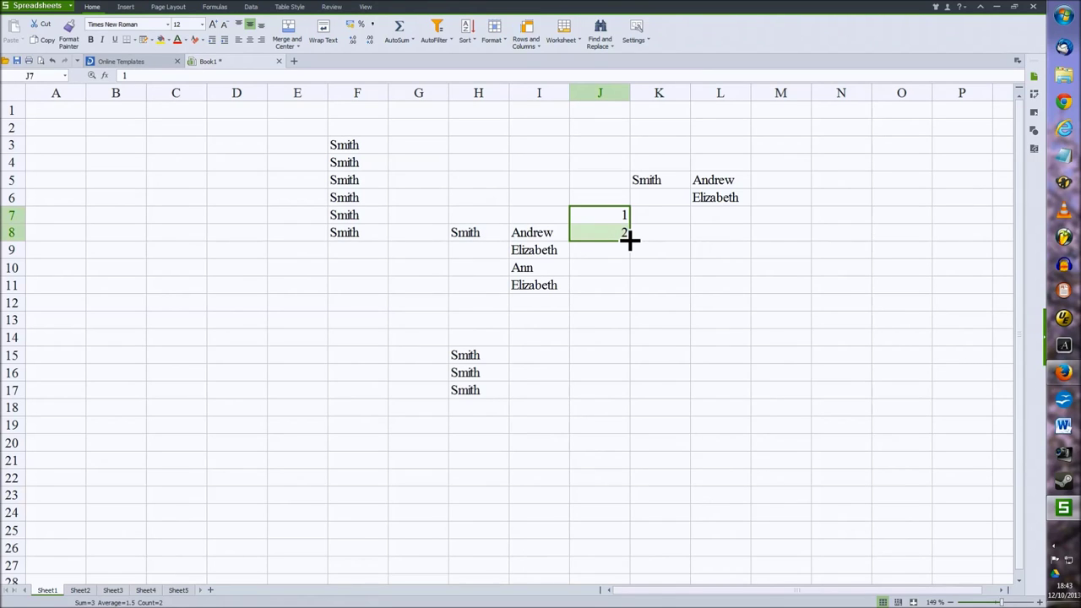
drag(630, 241, 619, 518)
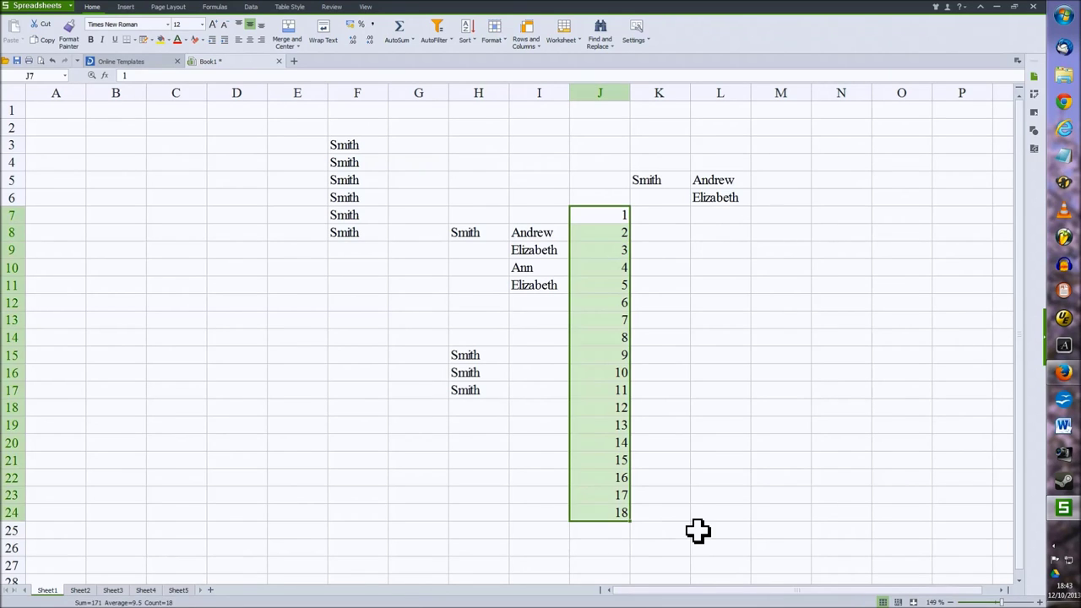
Enter "january" in cell M8 and fill the series of months down to cell M22
click(772, 228)
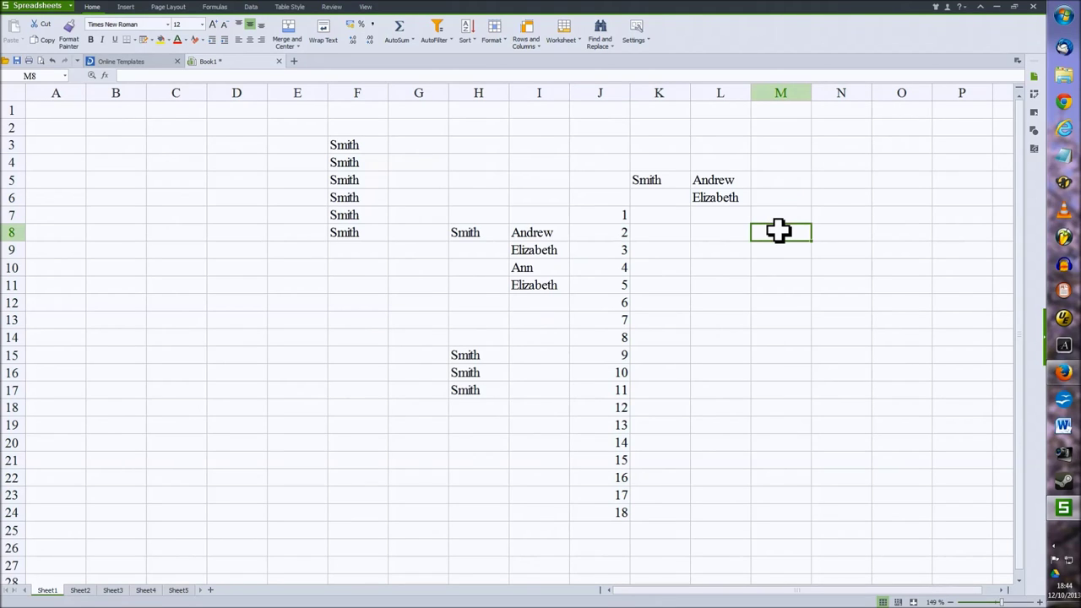
text(jan)
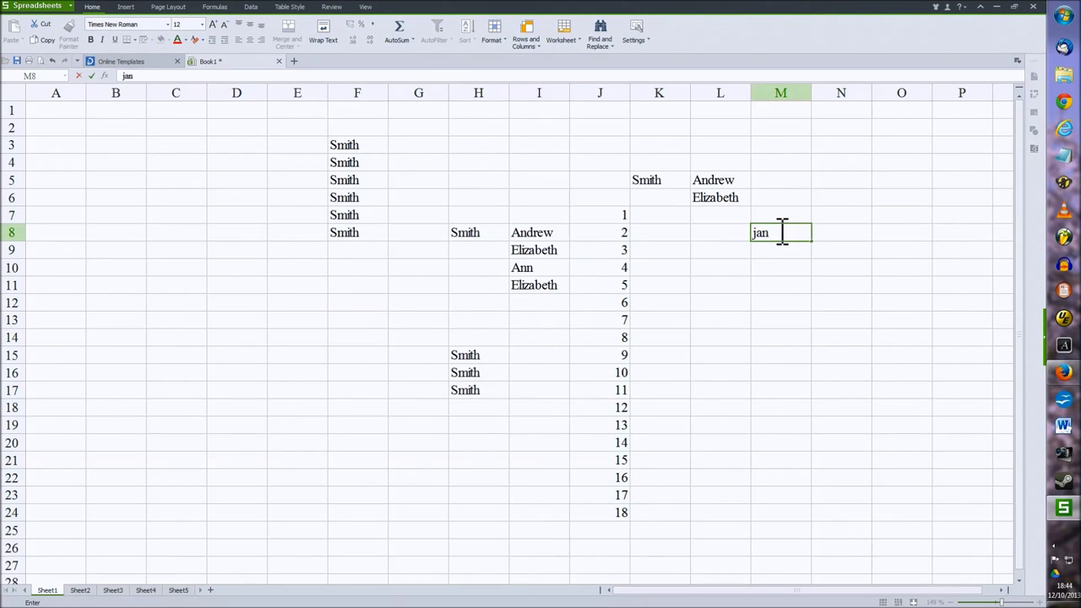
text(uary)
key(Return)
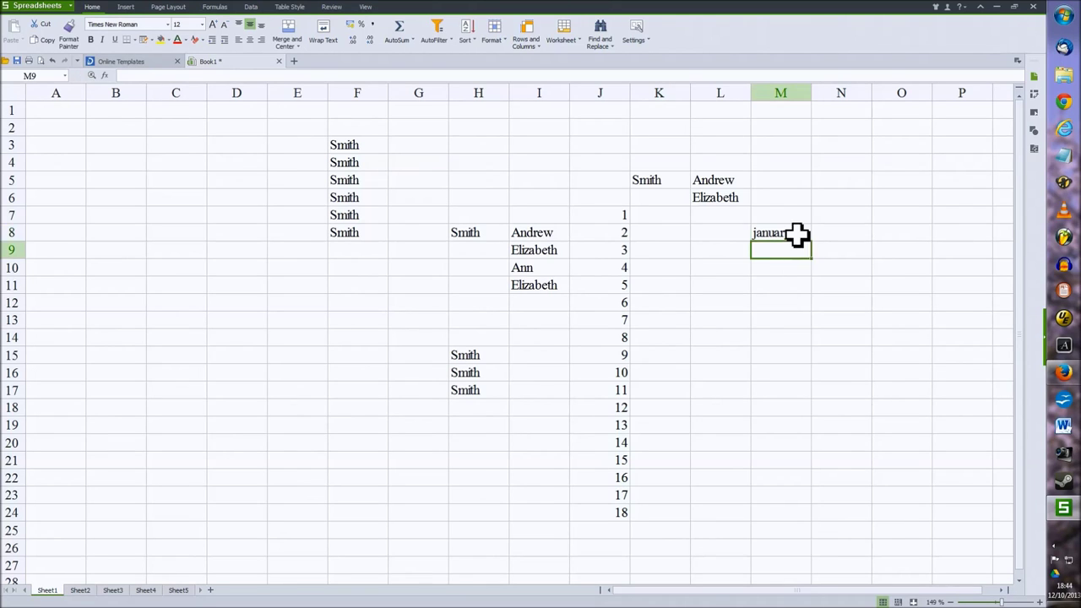
click(797, 234)
drag(811, 243, 807, 483)
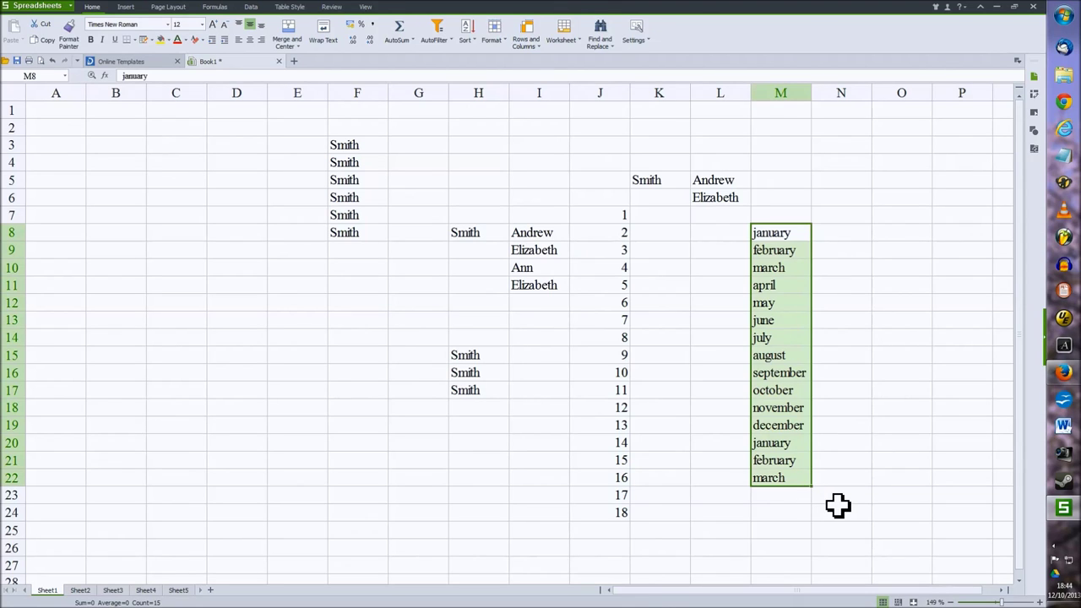
Enter "monday" in cell L8 and fill the series of weekdays down to cell L15
click(727, 234)
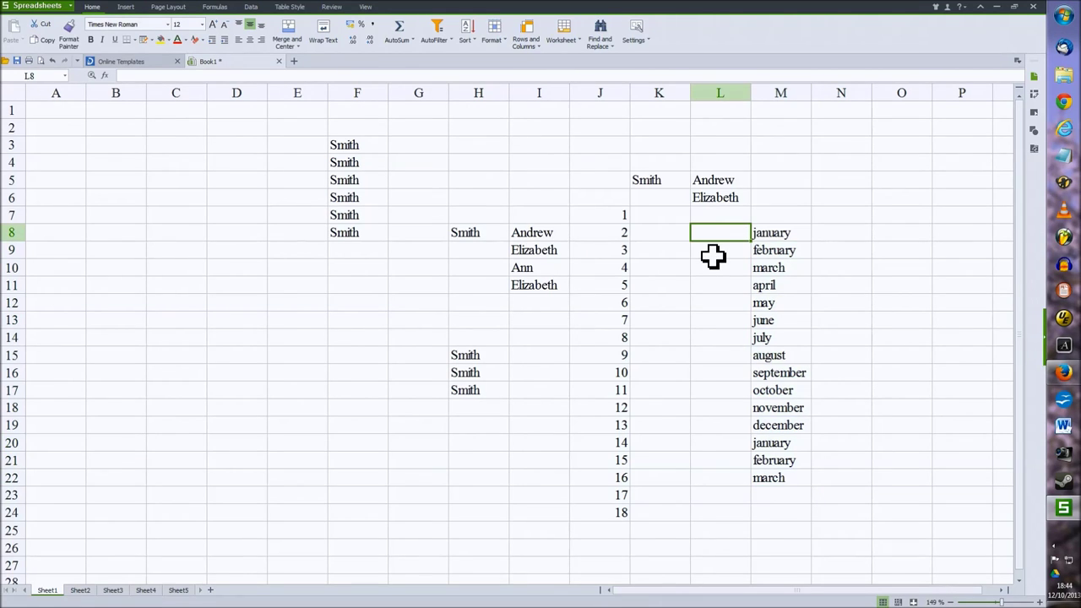
text(monday)
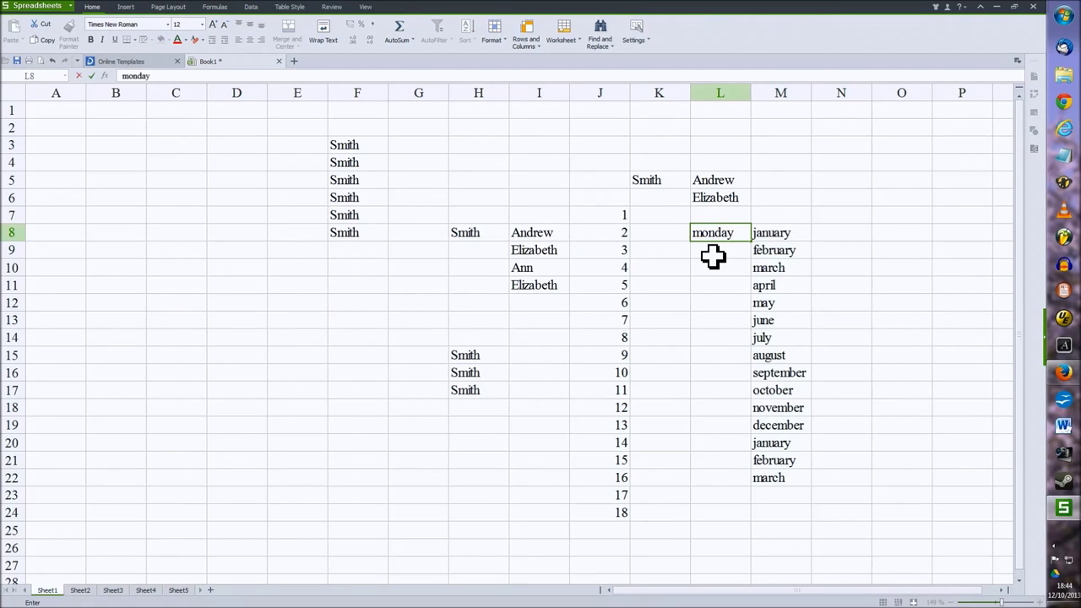
key(Return)
click(736, 234)
drag(748, 243, 734, 374)
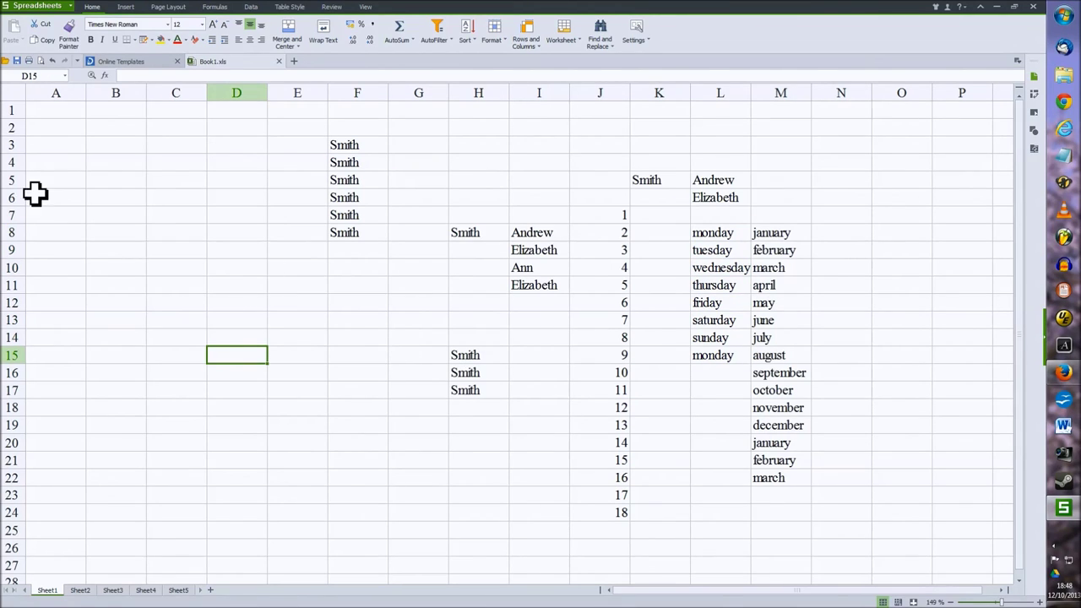
Save a copy of the workbook as "test" in CSV (Comma delimited) format, agreeing to keep that format despite incompatible features
click(30, 76)
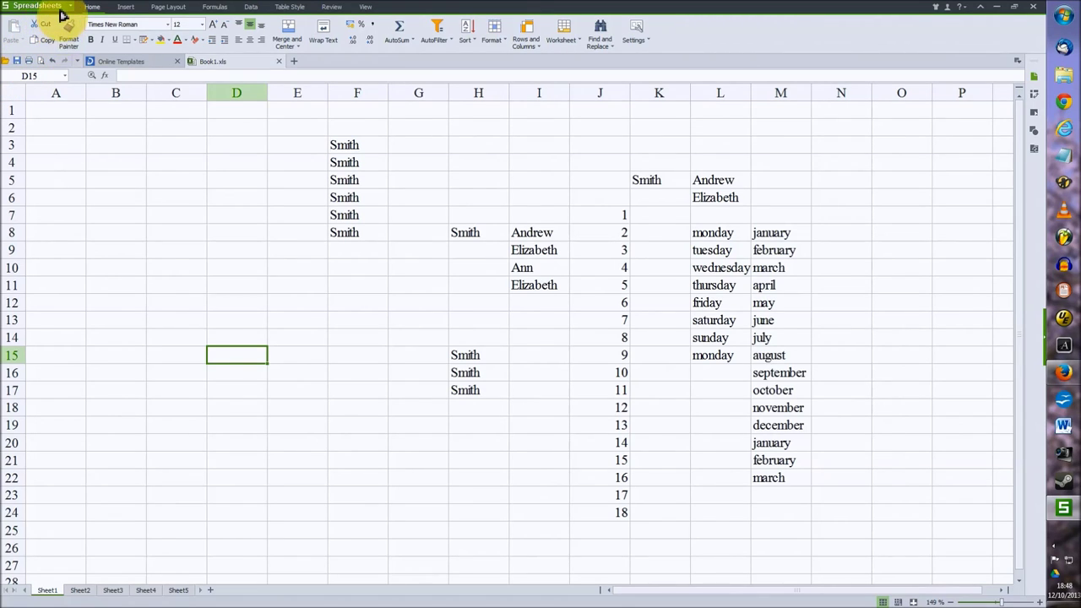
click(62, 15)
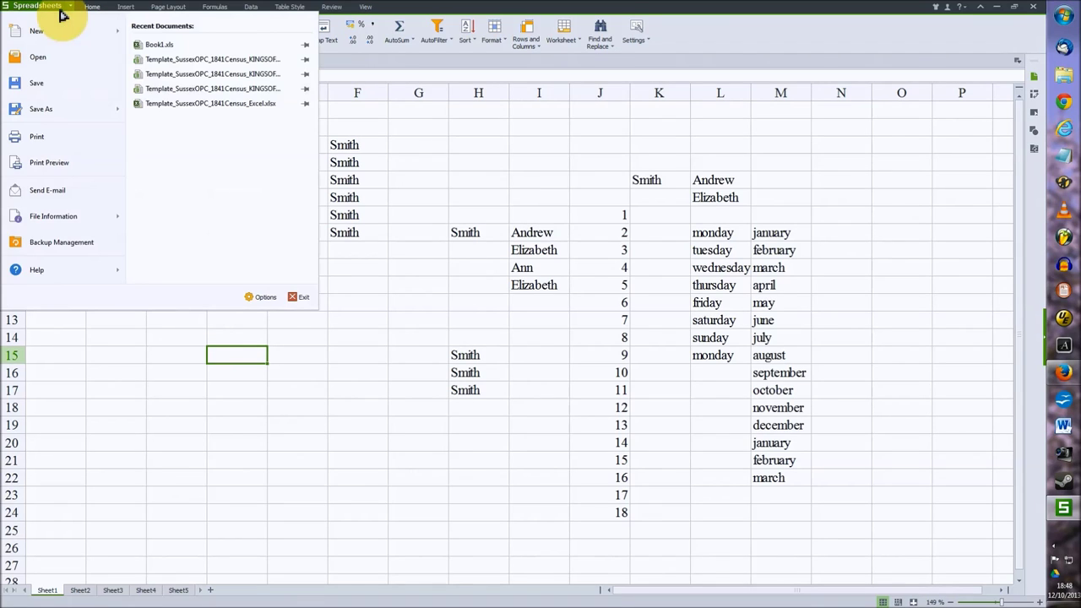
click(53, 110)
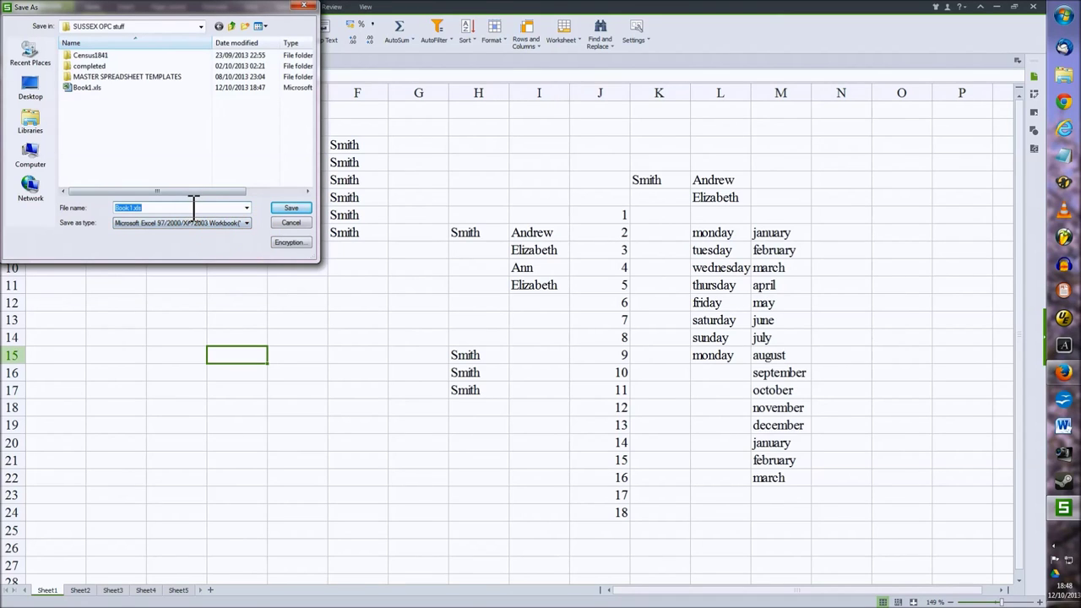
text(test)
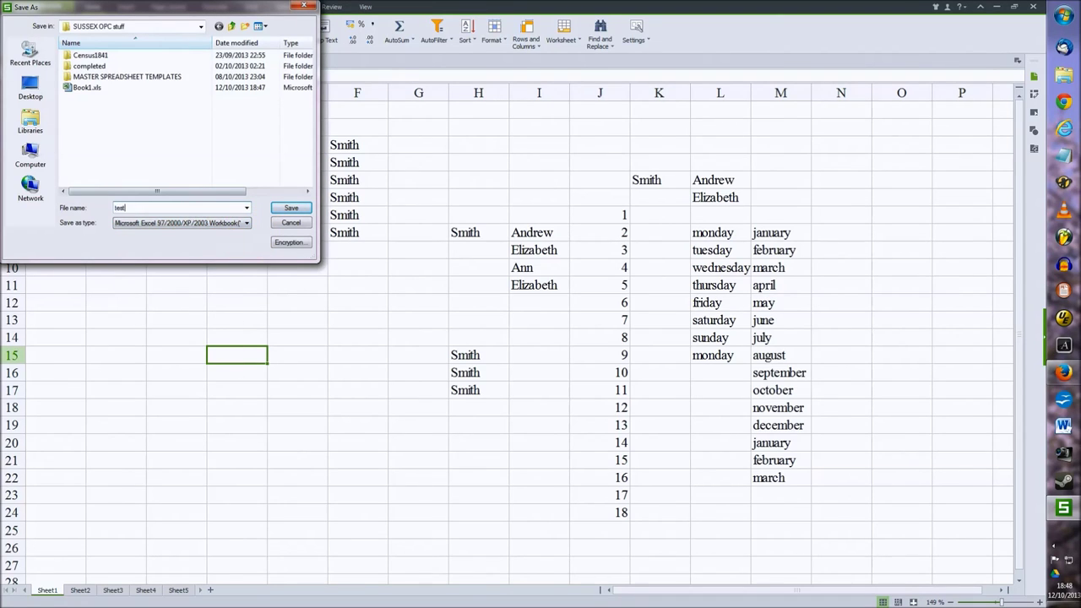
click(241, 224)
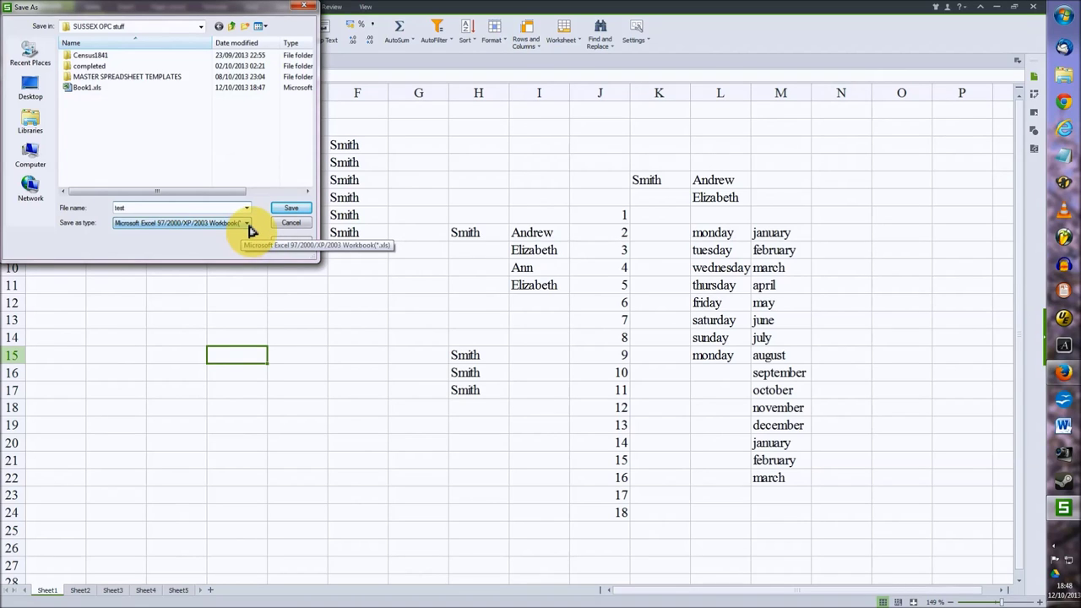
click(247, 224)
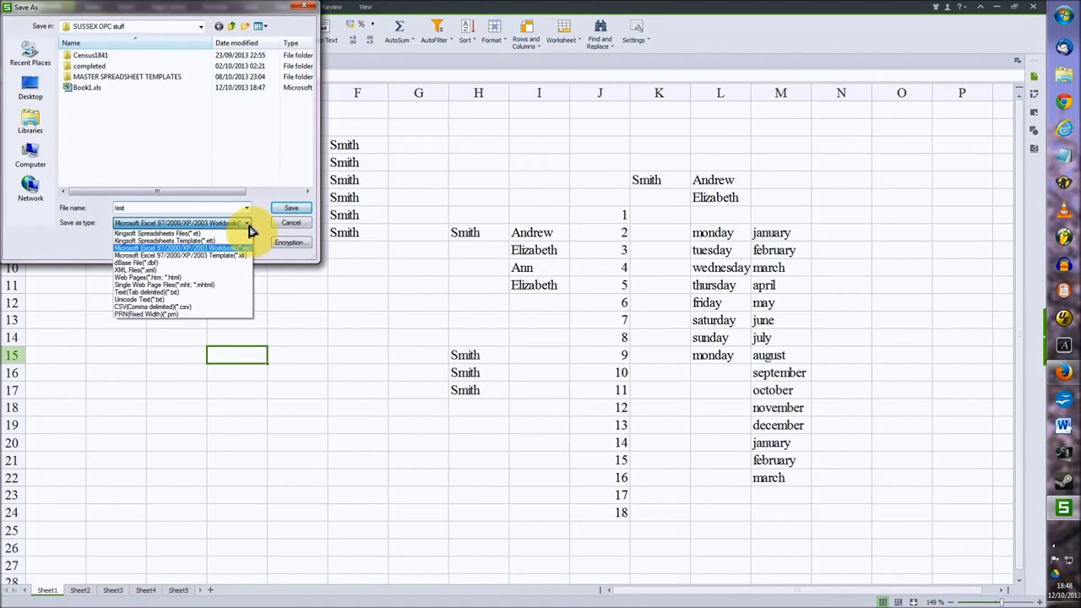
click(225, 307)
key(Return)
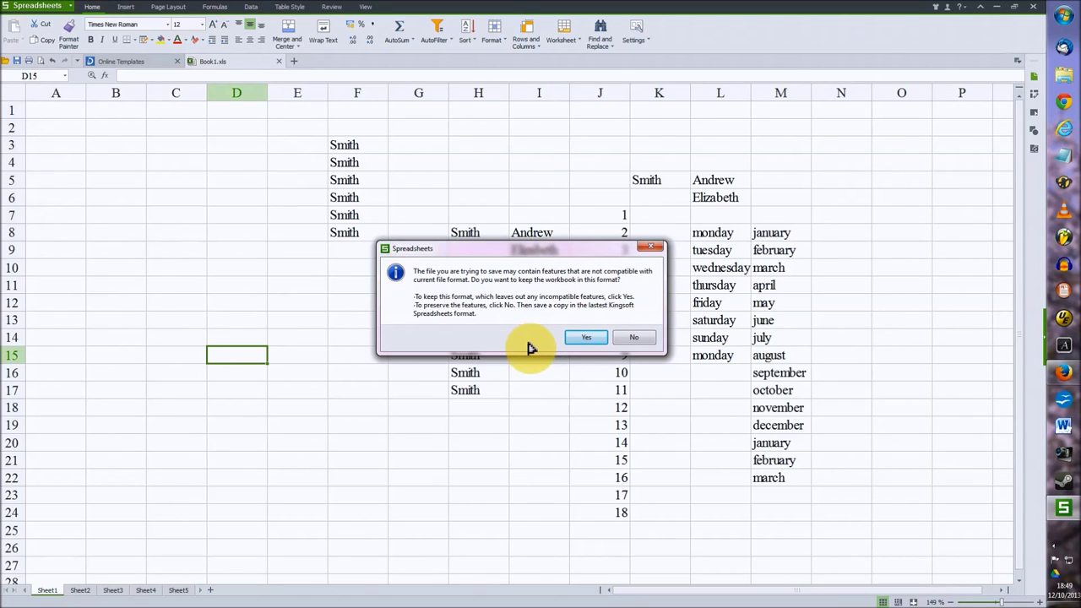
click(584, 342)
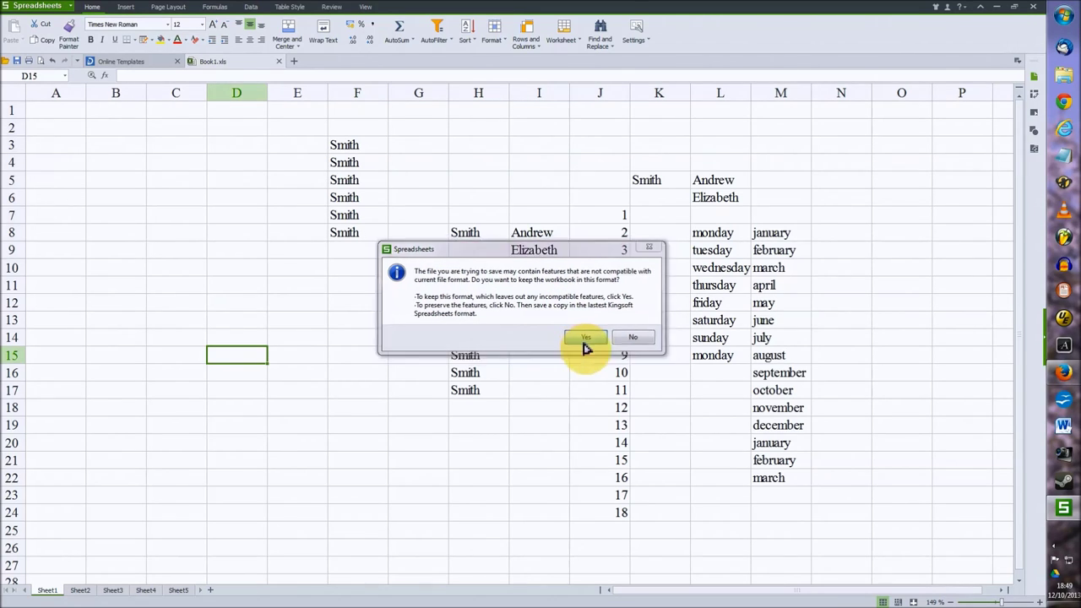